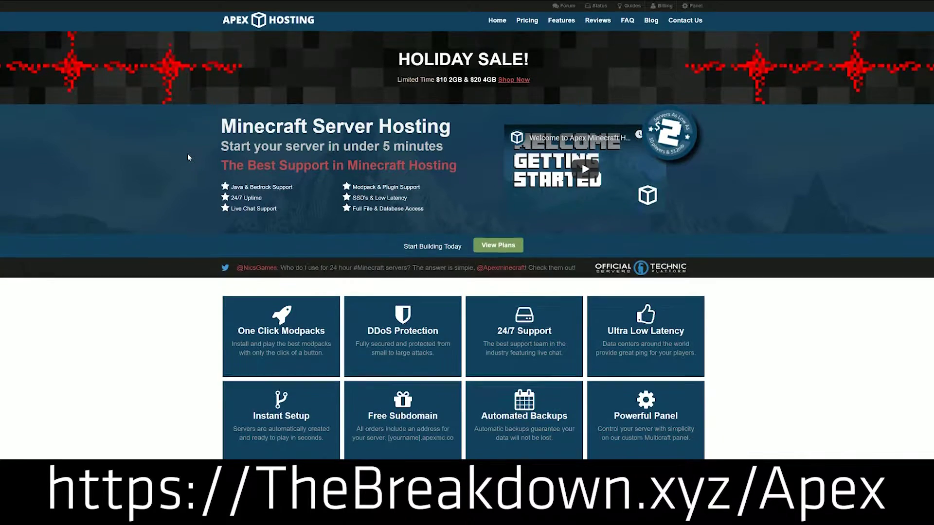
# Scroll down the Apex Hosting page to the Minecraft support paragraph.
pyautogui.scroll(-4, 188, 153)
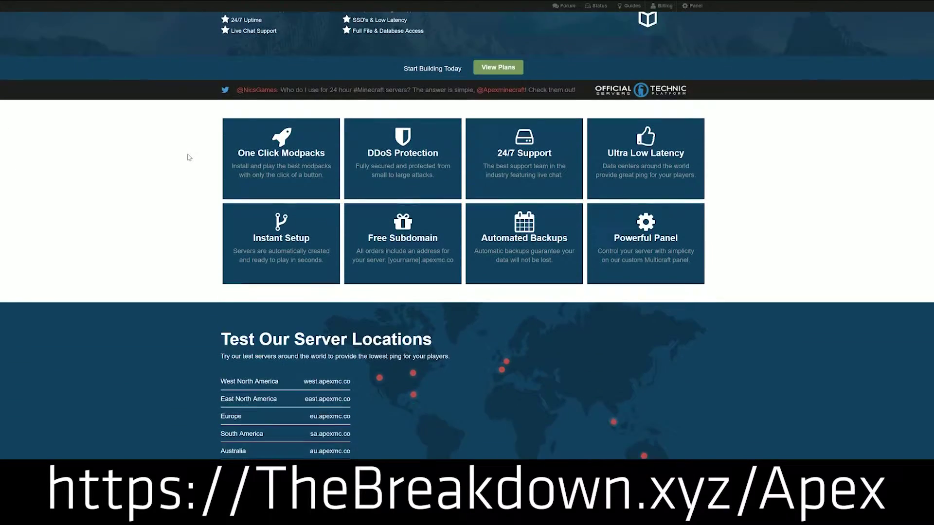
pyautogui.scroll(-5, 189, 155)
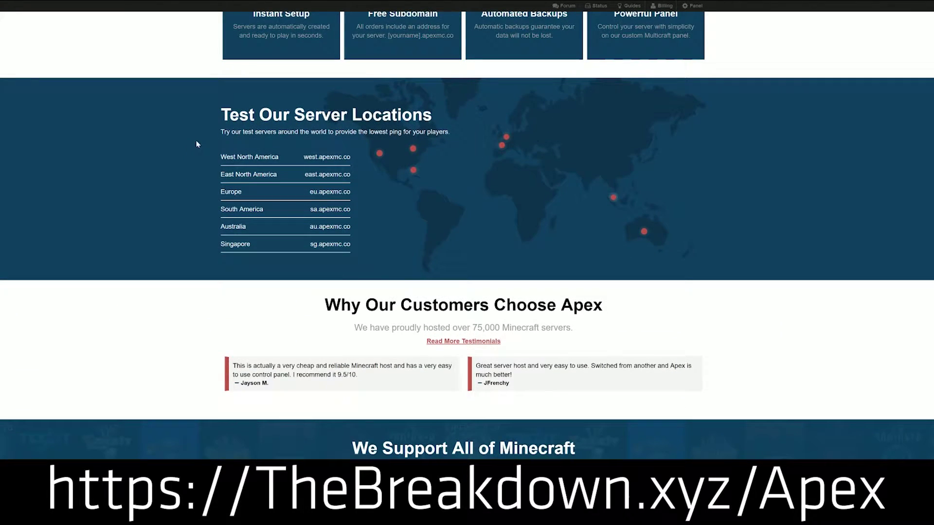
pyautogui.scroll(-5, 265, 235)
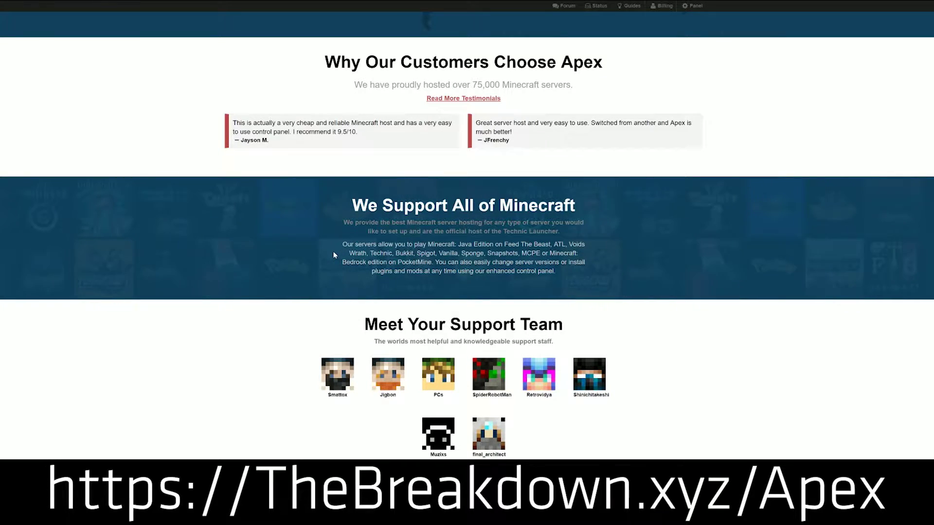
pyautogui.scroll(-1, 334, 254)
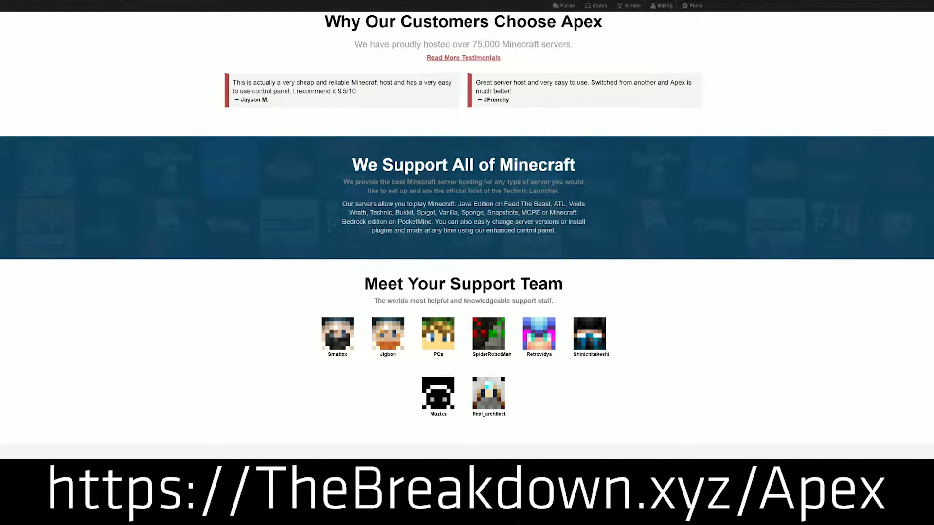
pyautogui.moveTo(383, 222); pyautogui.dragTo(550, 213)
# Scroll on to the plan cards and look over the $4.99 2 GB plan details.
pyautogui.scroll(-2, 325, 202)
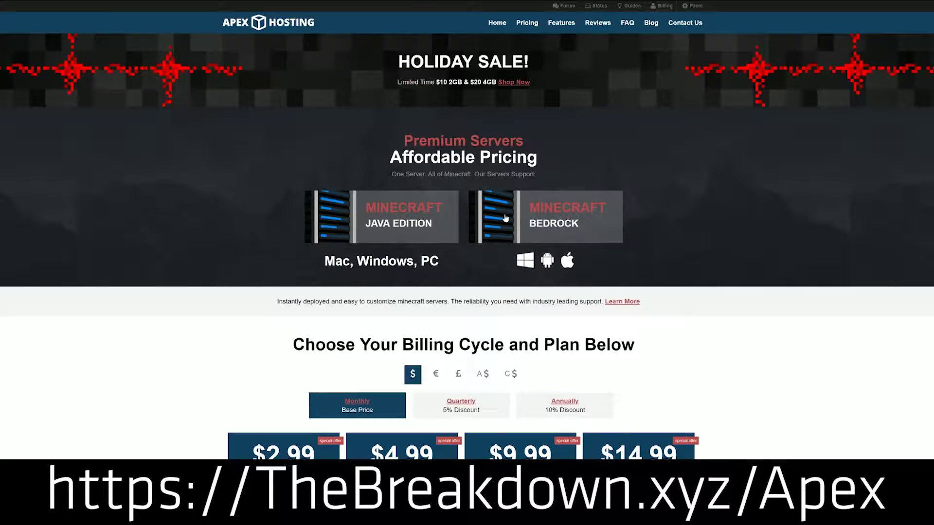
pyautogui.scroll(-4, 505, 219)
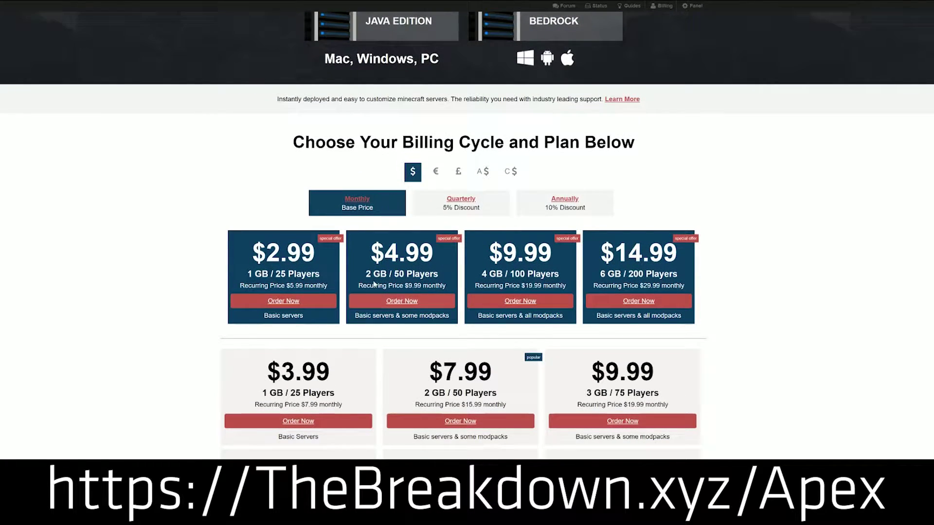
pyautogui.moveTo(446, 286); pyautogui.dragTo(371, 252)
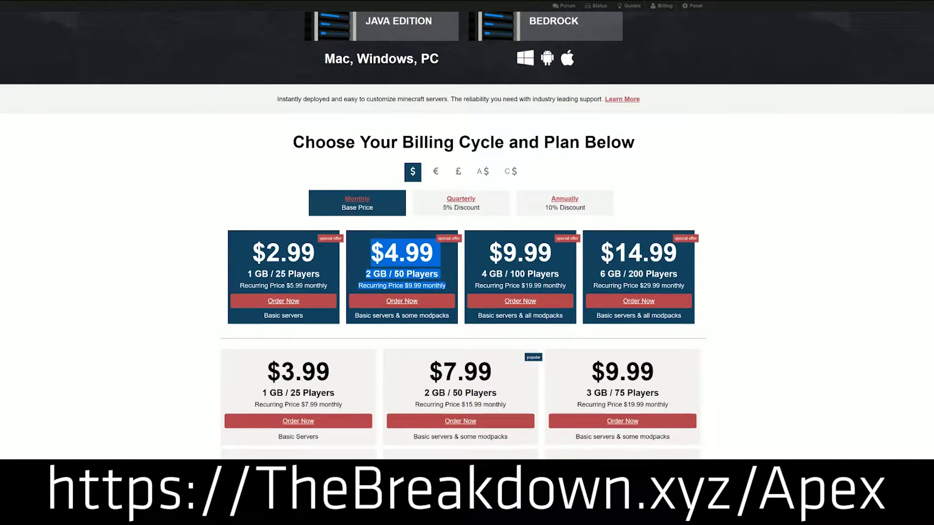
pyautogui.click(371, 252)
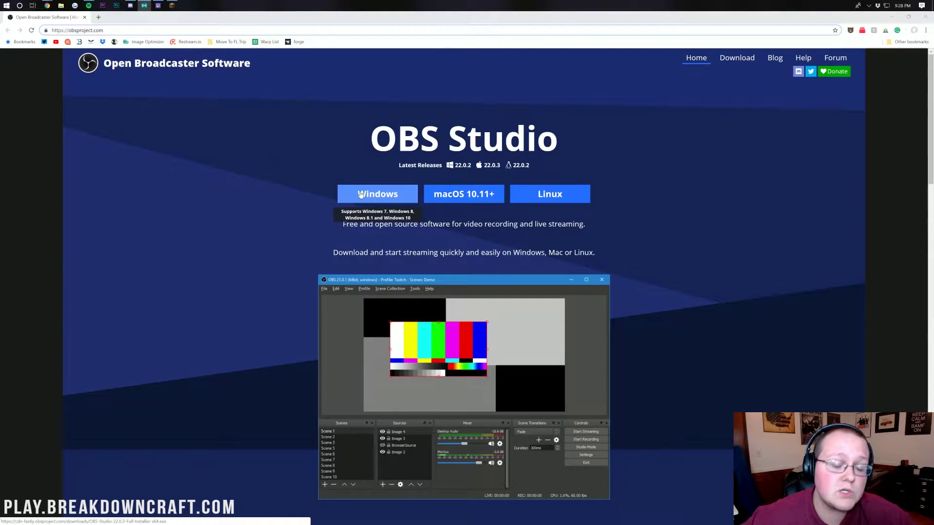
# Download the OBS Studio 22.0.2 Windows installer and minimise Chrome to show the desktop.
pyautogui.click(360, 194)
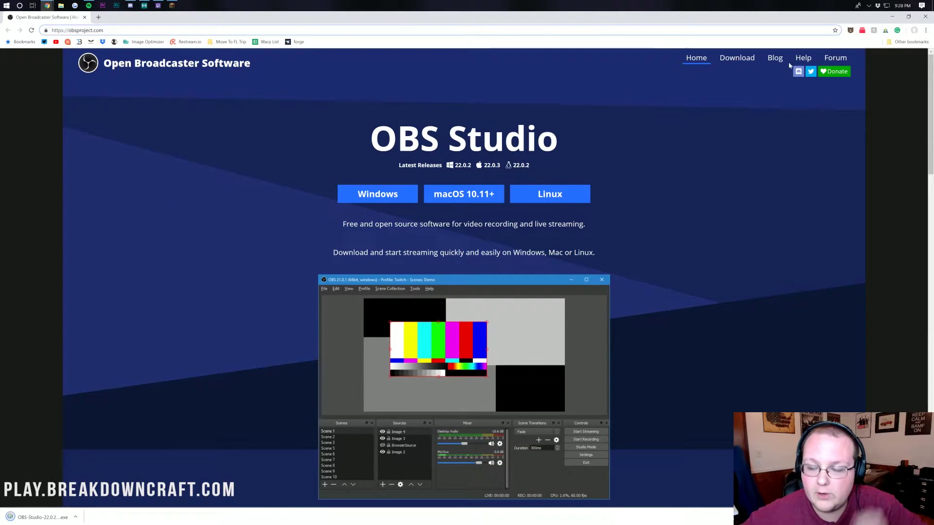
pyautogui.click(892, 16)
pyautogui.moveTo(13, 23); pyautogui.dragTo(364, 107)
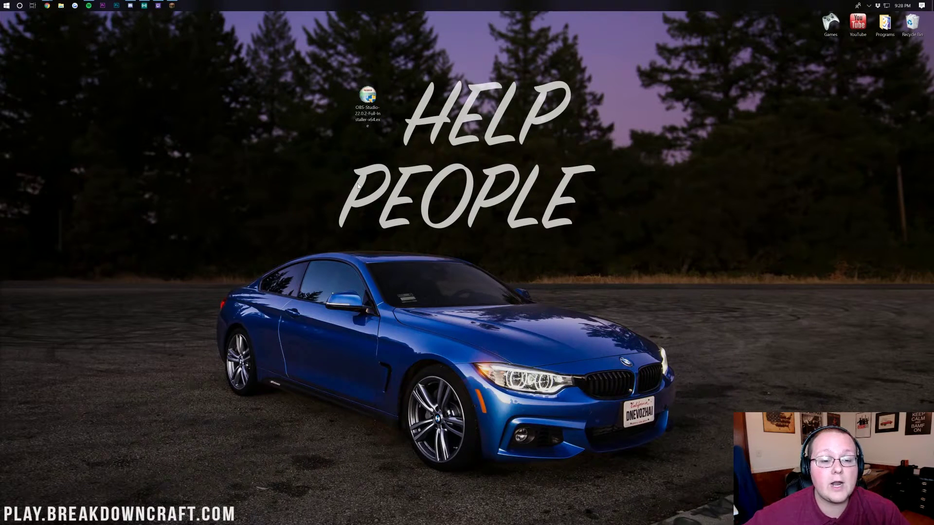
# Find Downloads via a Start search, place the installer icon on the desktop, and launch it.
pyautogui.click(4, 5)
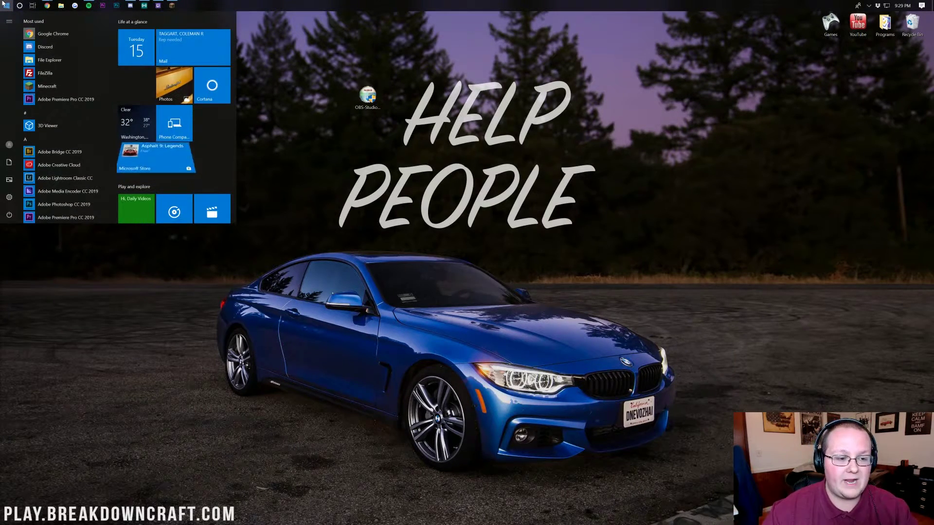
pyautogui.write('downloads')
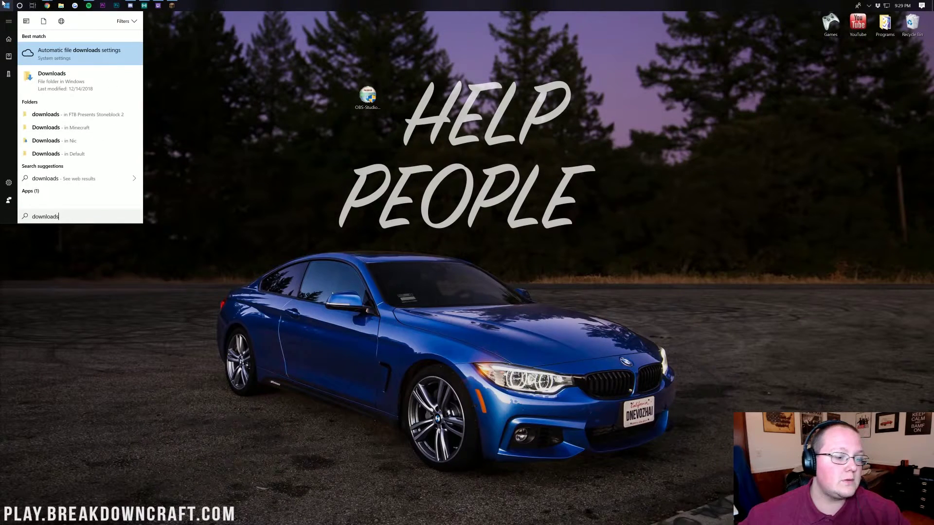
pyautogui.click(62, 83)
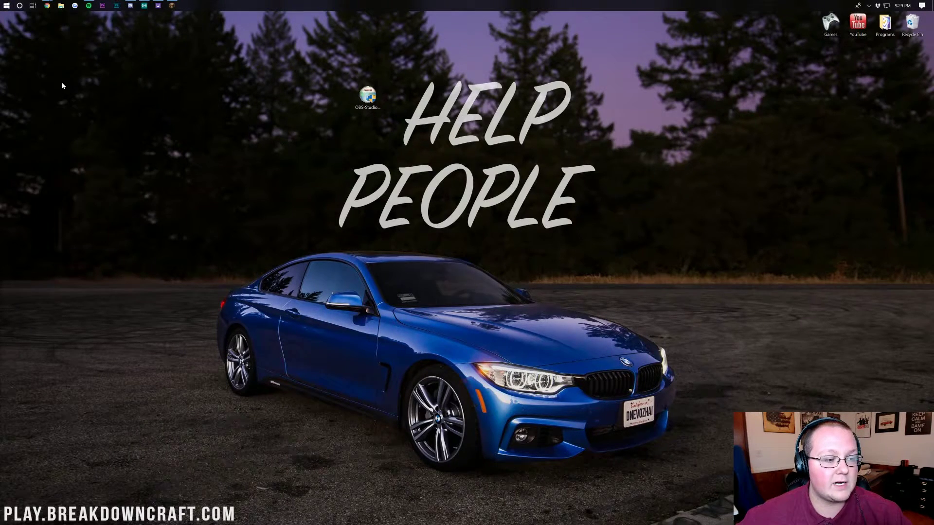
pyautogui.moveTo(367, 95); pyautogui.dragTo(286, 97)
pyautogui.click(589, 123)
pyautogui.click(242, 99)
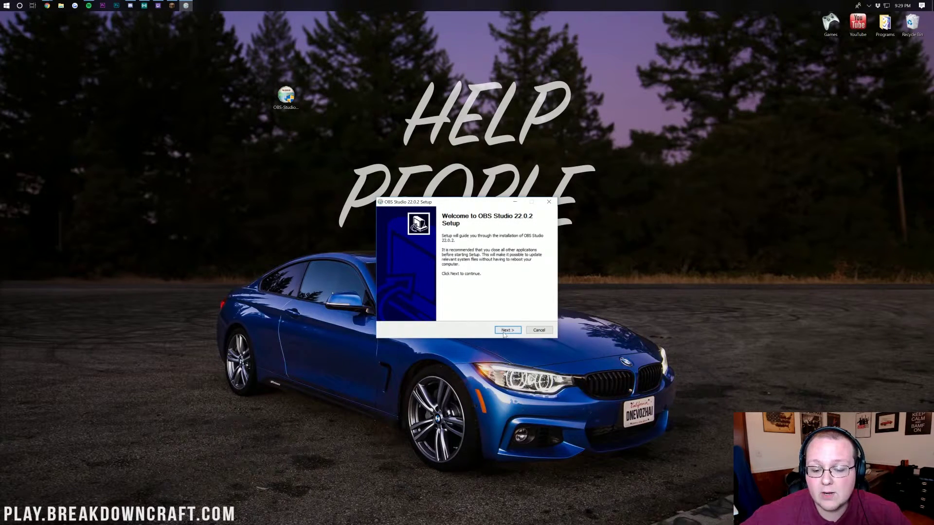
# Install OBS Studio 22.0.2, accepting the licence with the default folder and components.
pyautogui.click(506, 330)
pyautogui.press('pagedown')
pyautogui.press('pagedown')
pyautogui.press('pagedown')
pyautogui.press('pagedown')
pyautogui.press('pagedown')
pyautogui.press('pagedown')
pyautogui.press('pagedown')
pyautogui.press('pagedown')
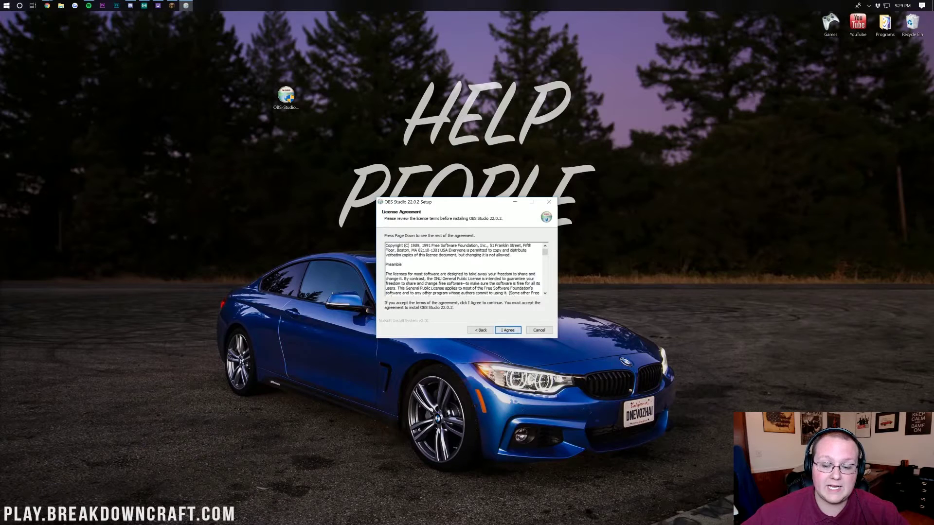
pyautogui.press('pagedown')
pyautogui.press('pagedown')
pyautogui.press('pagedown')
pyautogui.press('pagedown')
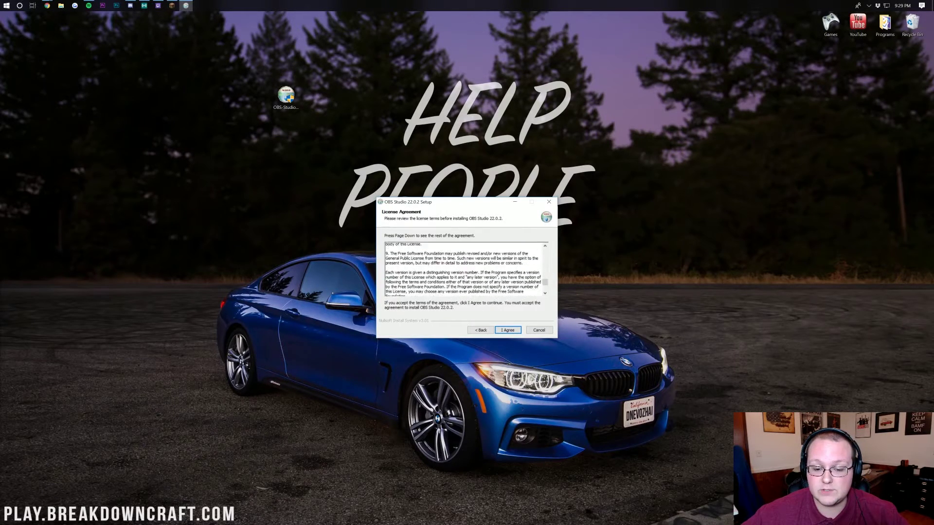
pyautogui.click(508, 331)
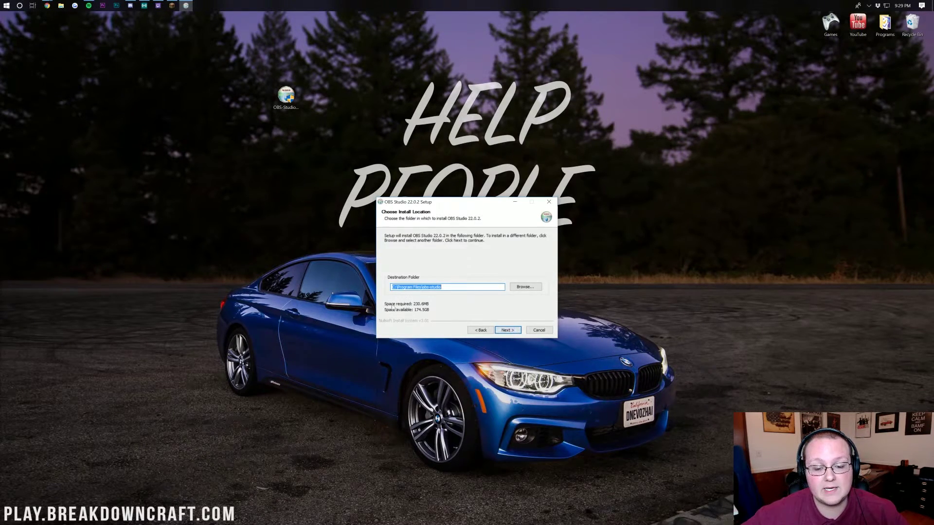
pyautogui.click(507, 333)
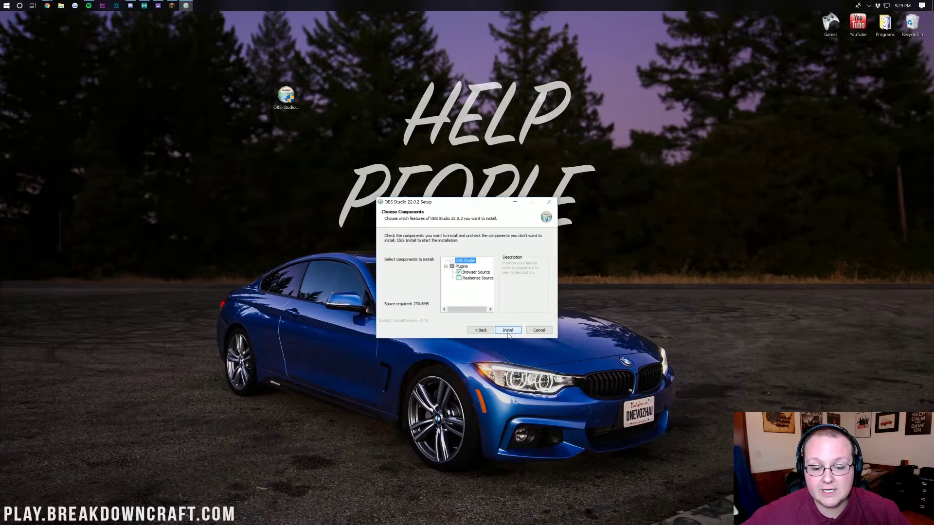
pyautogui.click(508, 330)
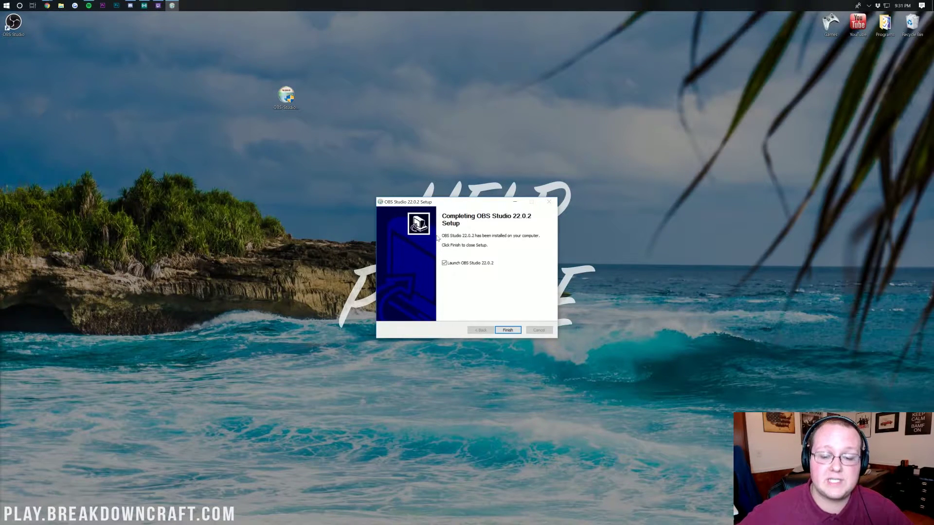
# Finish setup to launch OBS Studio and move its window to the screen centre.
pyautogui.click(507, 330)
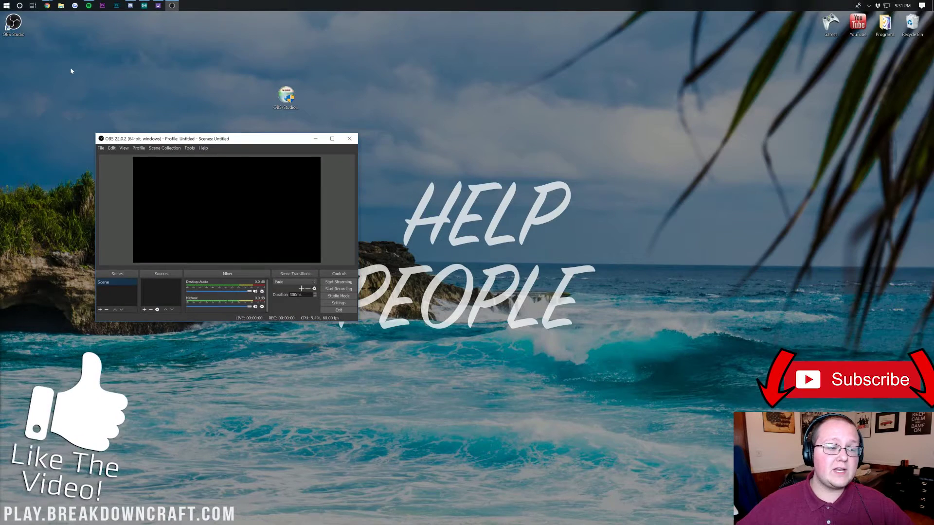
pyautogui.moveTo(18, 38); pyautogui.dragTo(155, 73)
pyautogui.moveTo(157, 132); pyautogui.dragTo(403, 108)
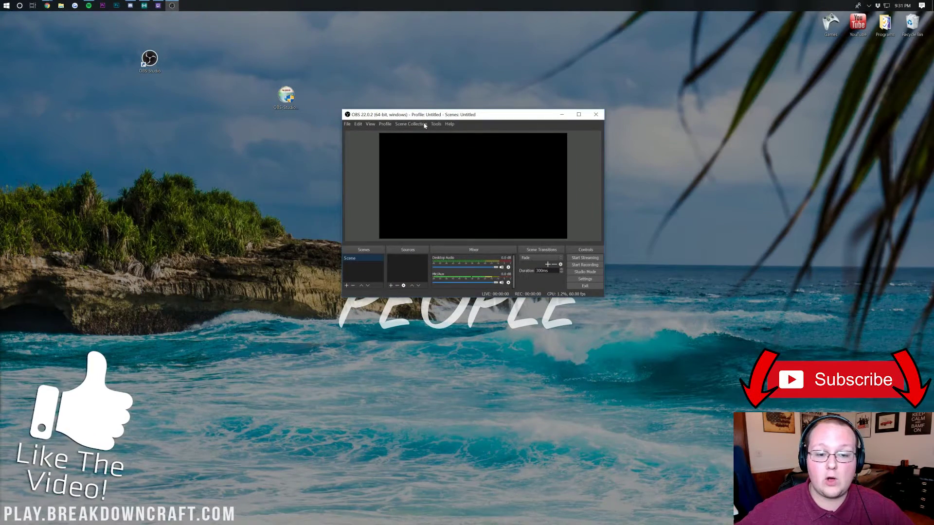
# Browse the File, Edit and Profile menus, cancel Add Profile, and show the Tools menu.
pyautogui.click(448, 125)
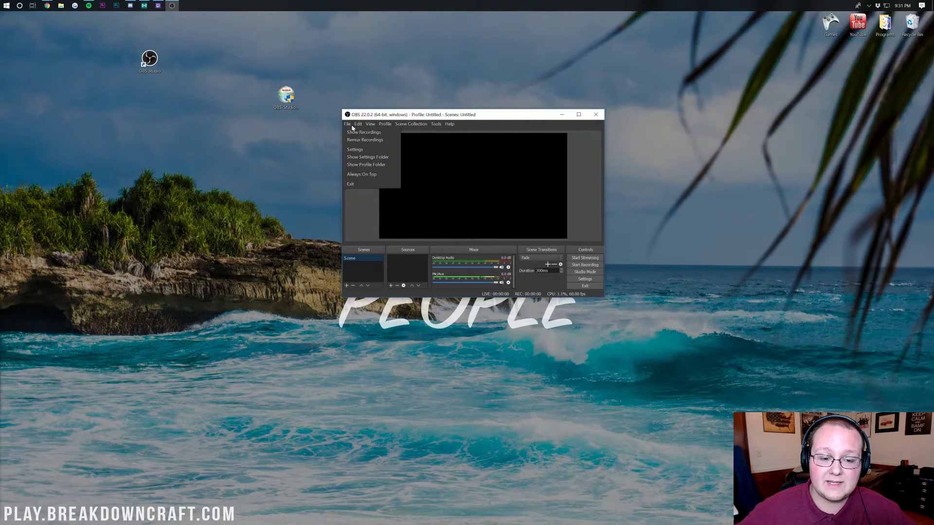
pyautogui.click(351, 125)
pyautogui.click(350, 125)
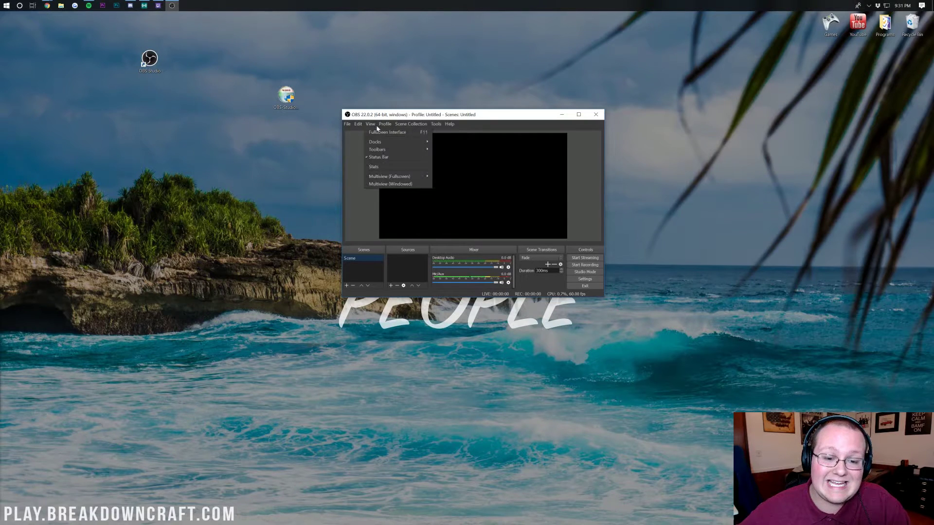
pyautogui.click(387, 132)
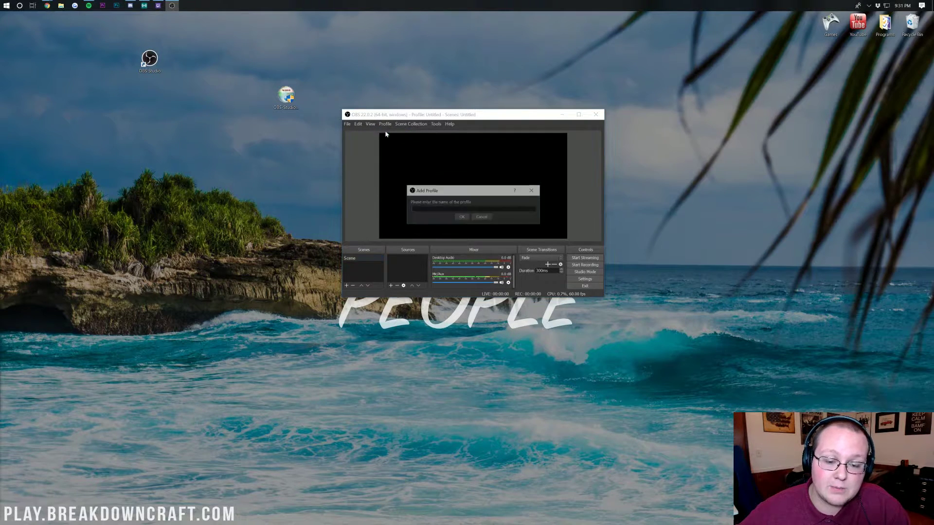
pyautogui.click(532, 190)
pyautogui.click(436, 125)
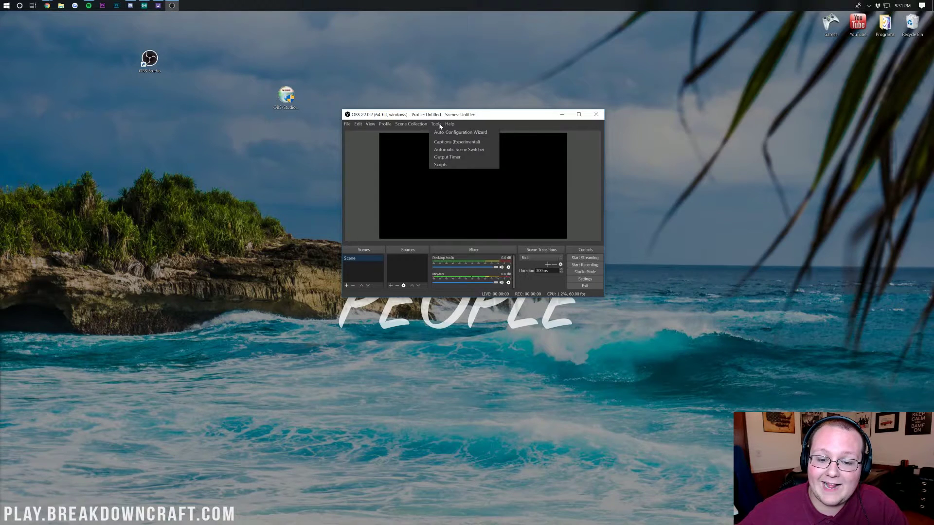
# Start the Auto-Configuration Wizard and keep it optimised for streaming.
pyautogui.click(444, 132)
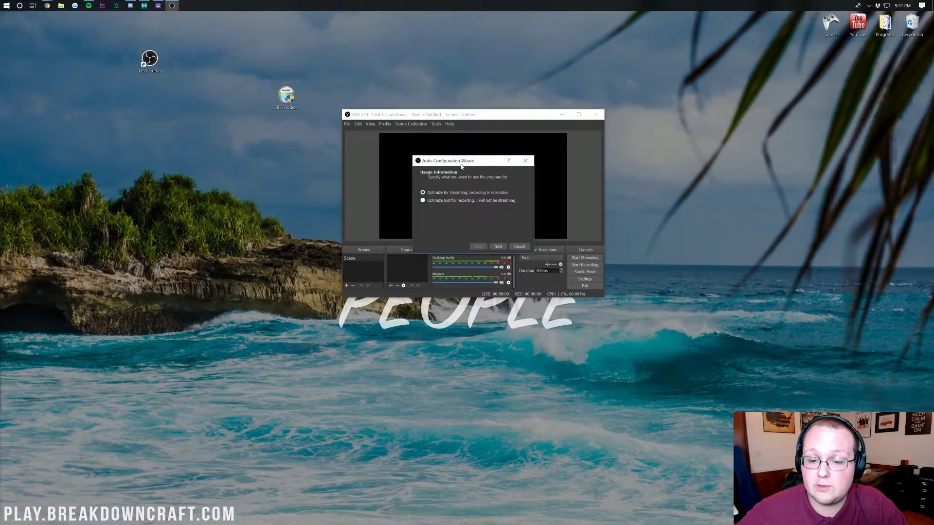
pyautogui.click(525, 161)
pyautogui.click(437, 124)
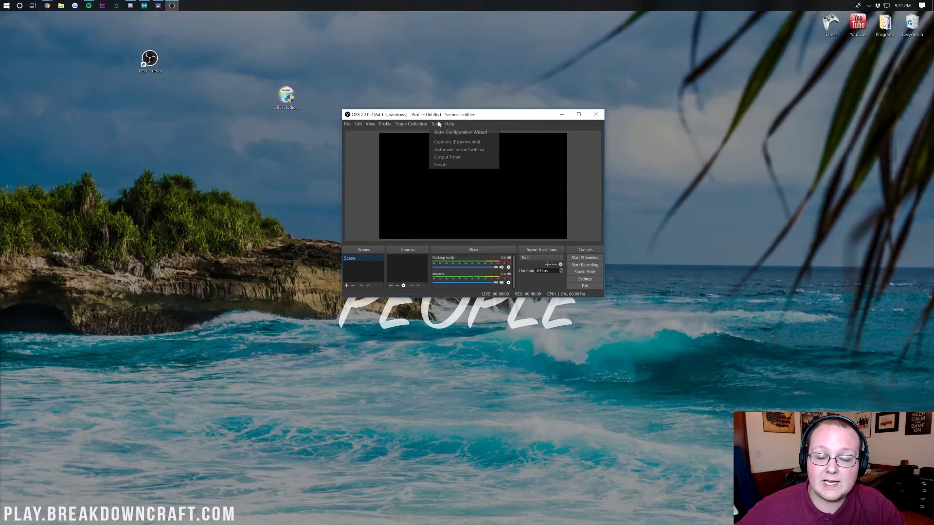
pyautogui.click(438, 134)
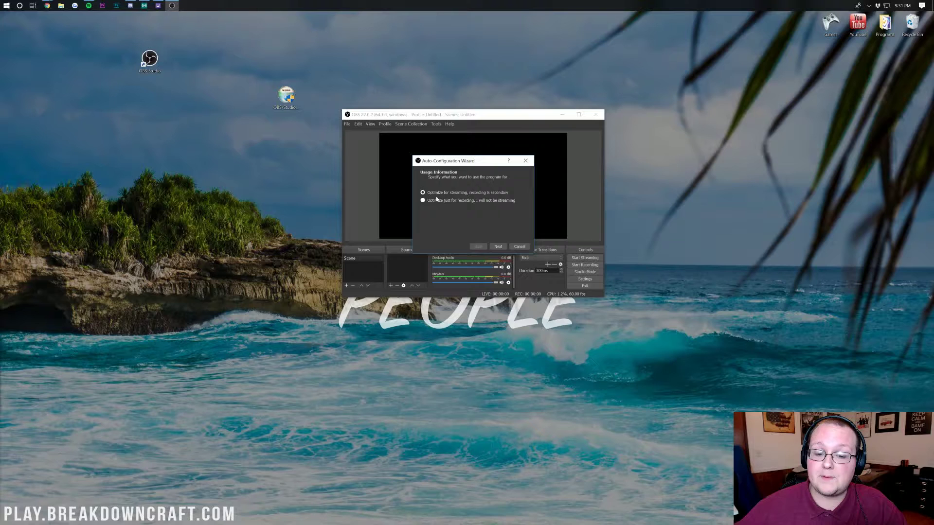
pyautogui.click(500, 247)
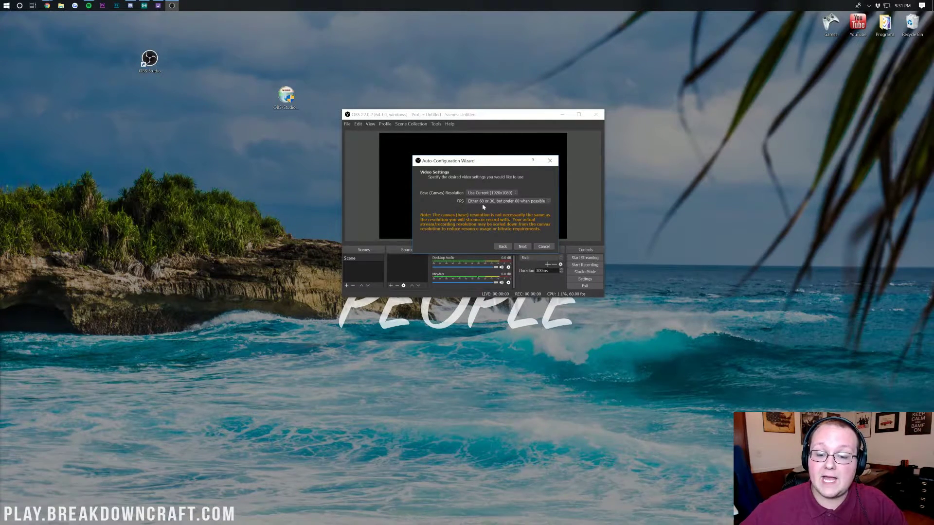
# Set the wizard's FPS to 'Either 60 or 30, but prefer 60 when possible'.
pyautogui.click(481, 201)
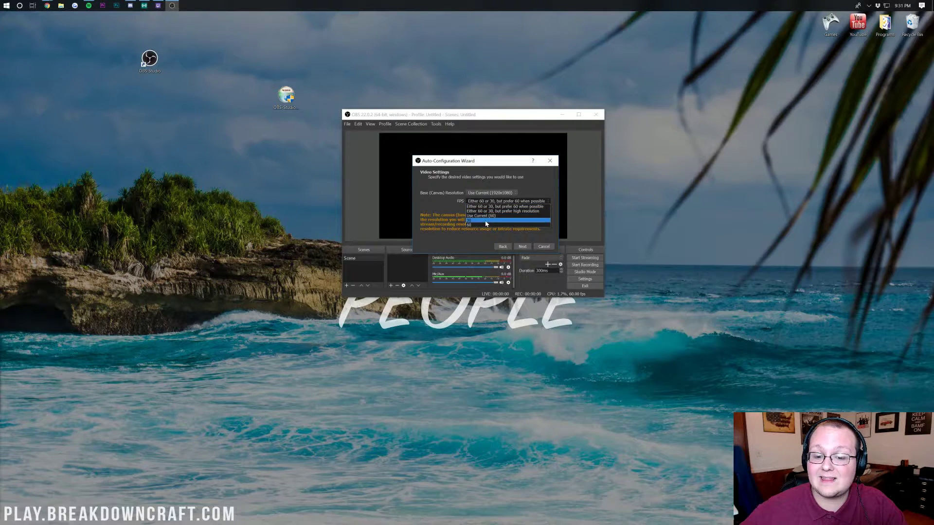
pyautogui.click(485, 220)
pyautogui.click(485, 201)
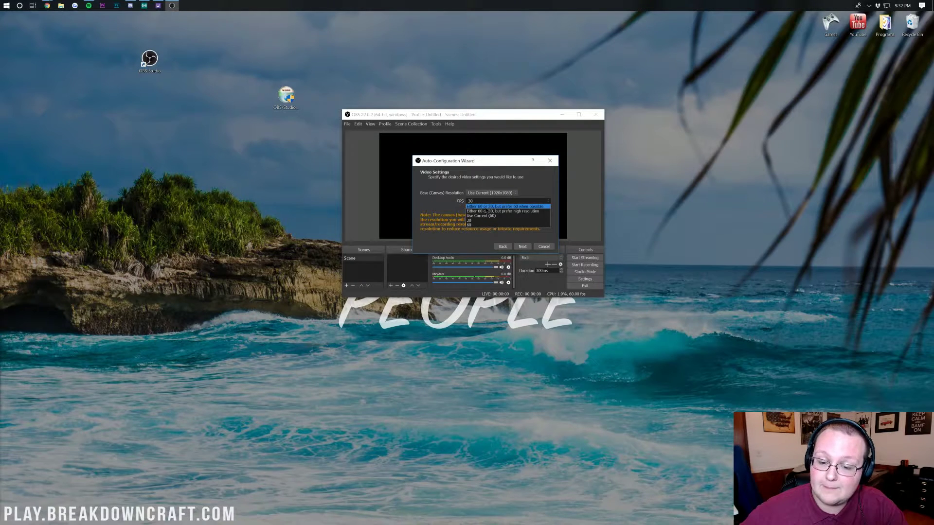
pyautogui.click(485, 207)
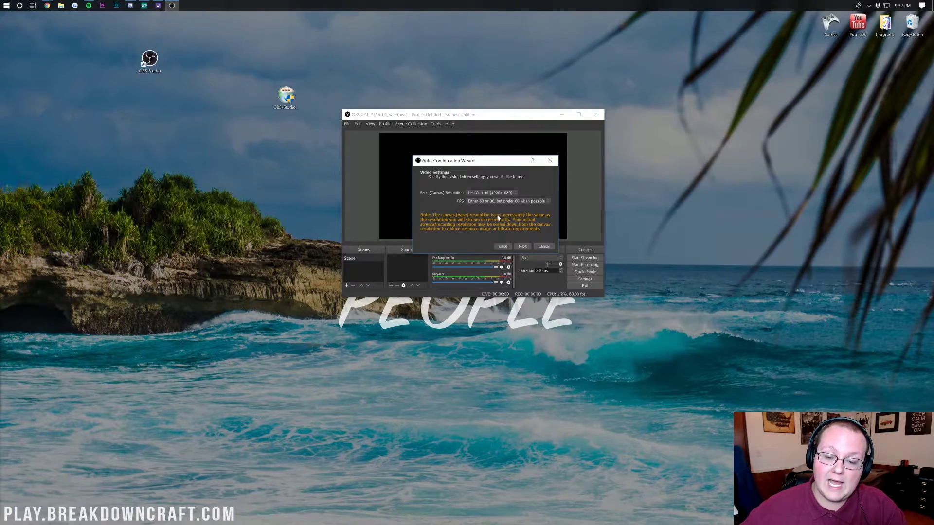
# Advance to stream information, keep Twitch as the service, and follow the Stream Key link.
pyautogui.click(524, 246)
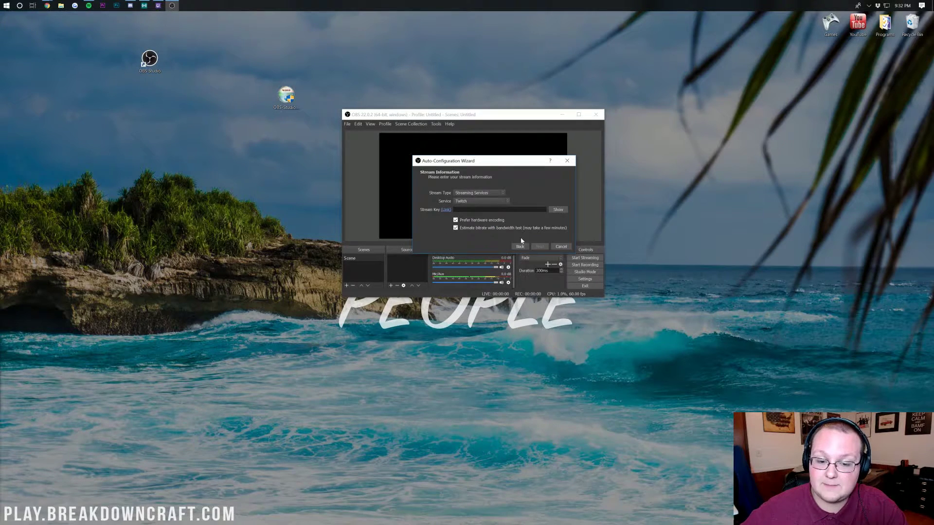
pyautogui.click(474, 201)
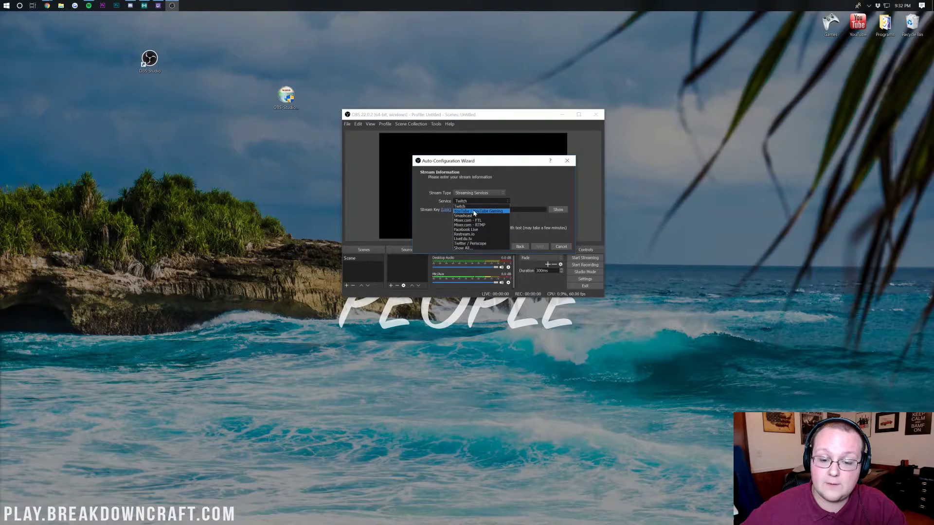
pyautogui.click(459, 206)
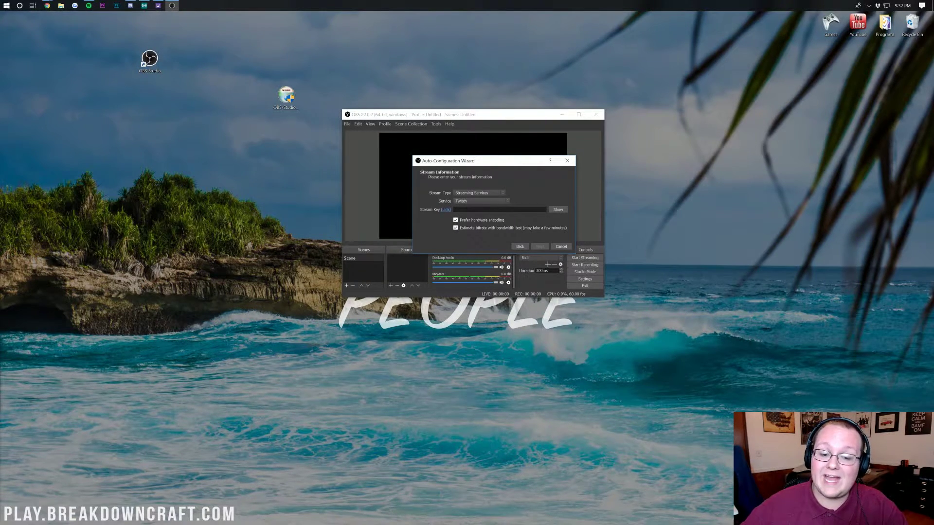
pyautogui.click(444, 210)
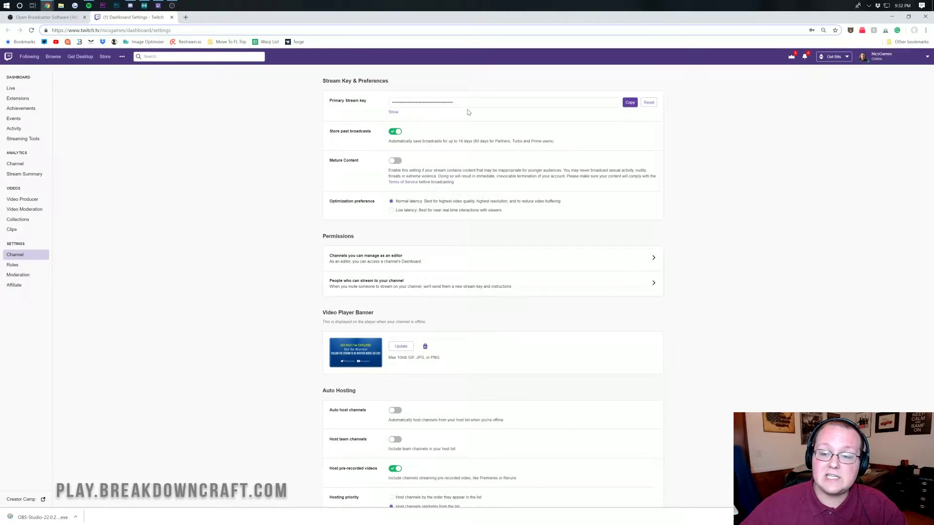
# Log out of Twitch and log back in with the other saved channel account.
pyautogui.click(895, 56)
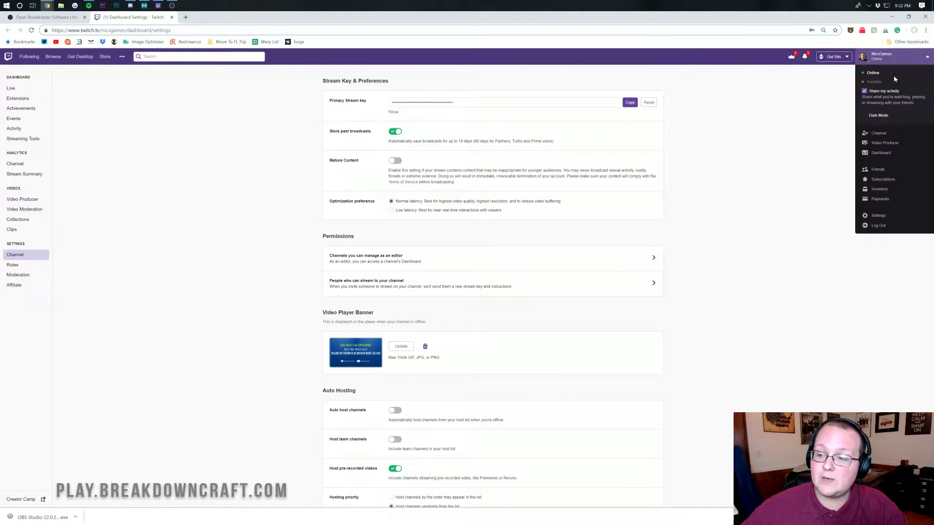
pyautogui.click(878, 225)
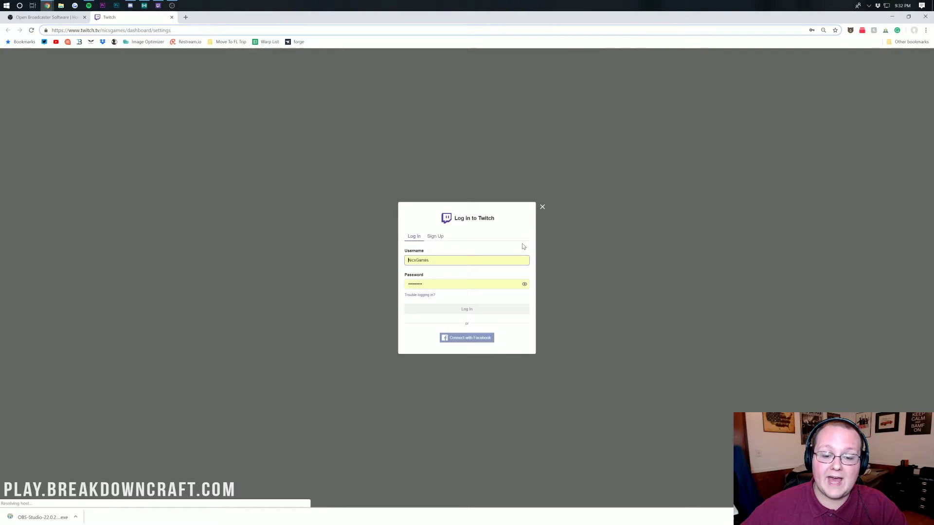
pyautogui.click(521, 265)
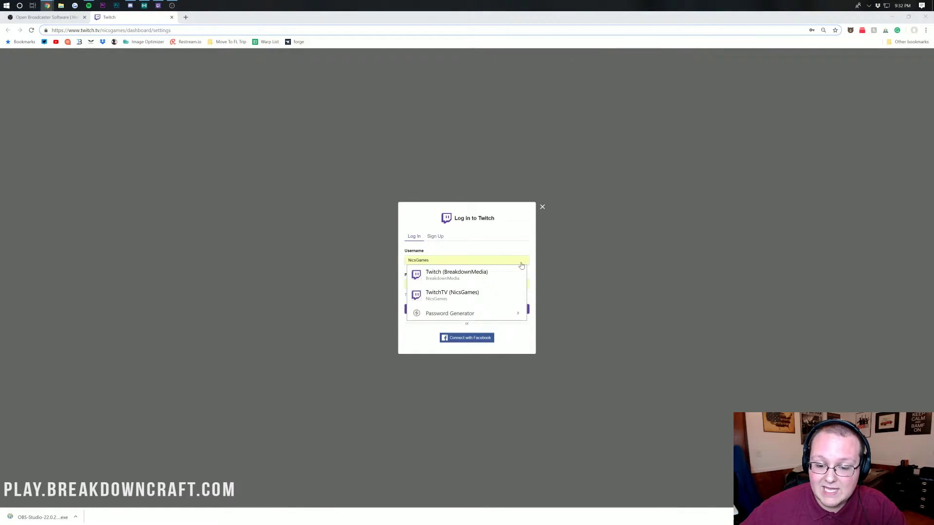
pyautogui.click(465, 281)
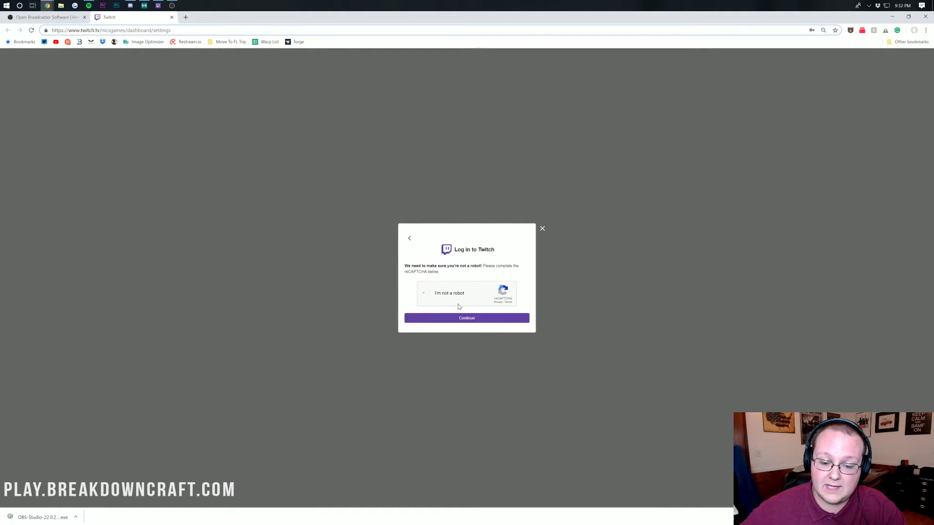
pyautogui.click(458, 319)
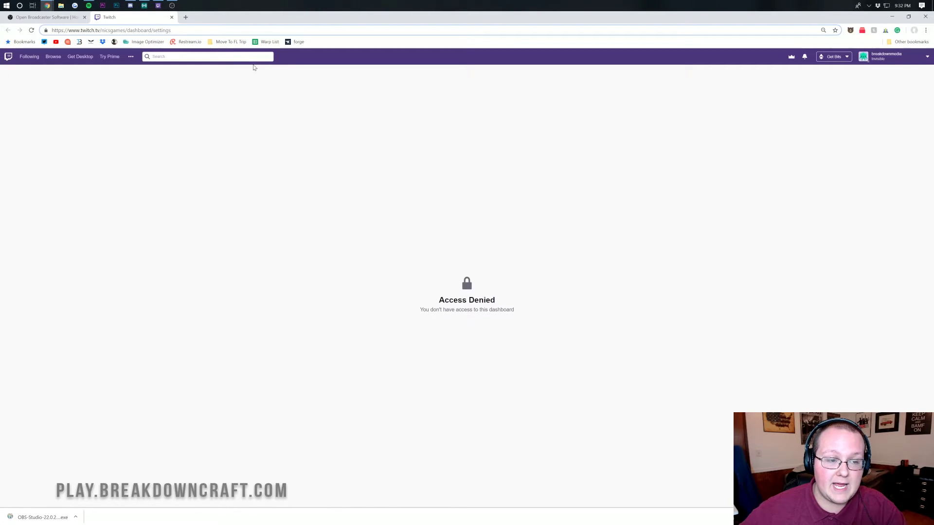
pyautogui.click(172, 17)
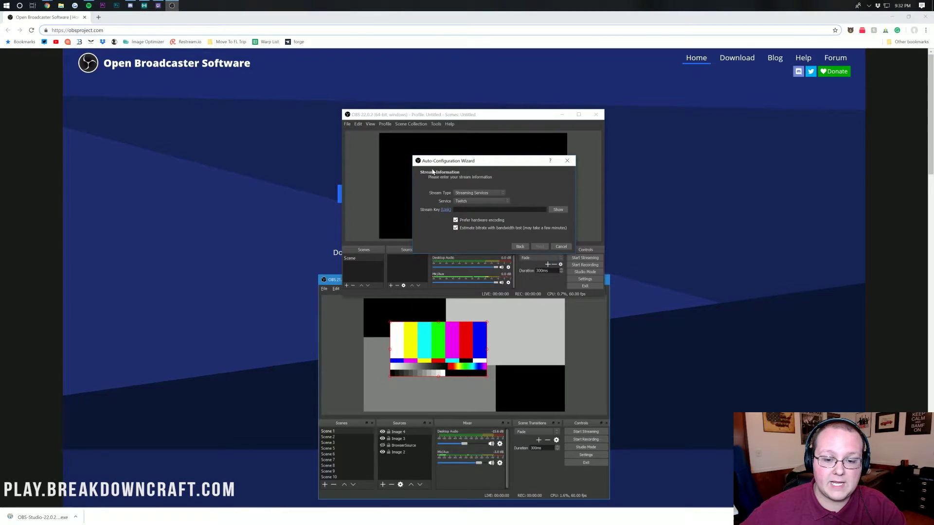
# Reopen the stream key page, copy the primary stream key, and return to OBS.
pyautogui.click(445, 210)
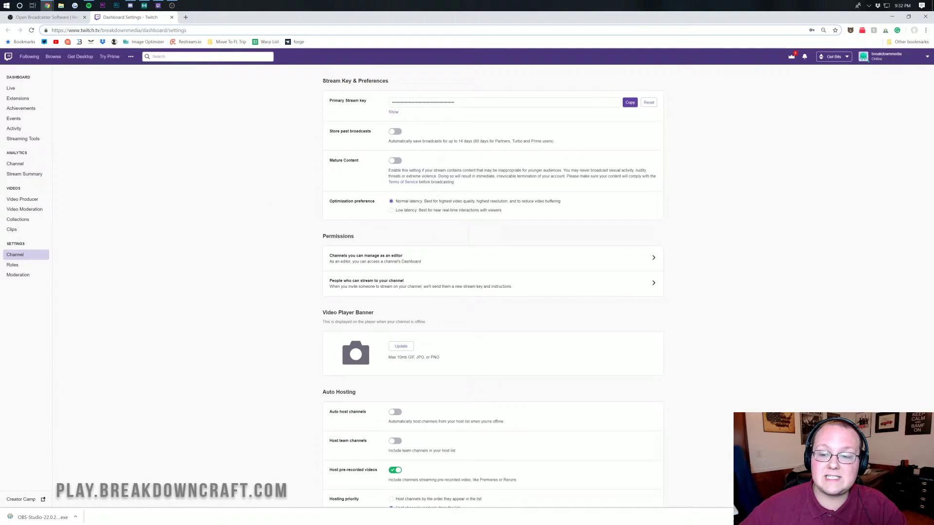
pyautogui.click(629, 102)
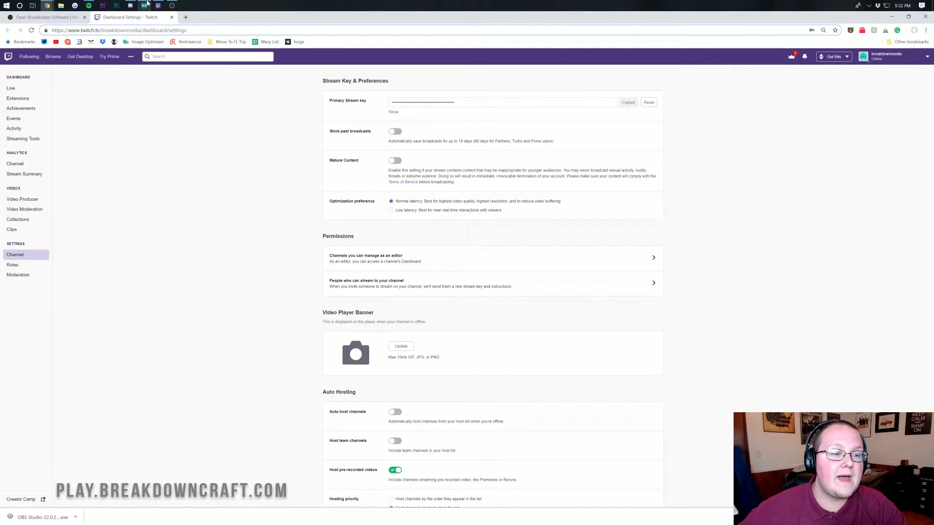
pyautogui.click(172, 5)
# Paste the copied Twitch stream key into the Stream Key field and run the bandwidth test.
pyautogui.click(486, 209)
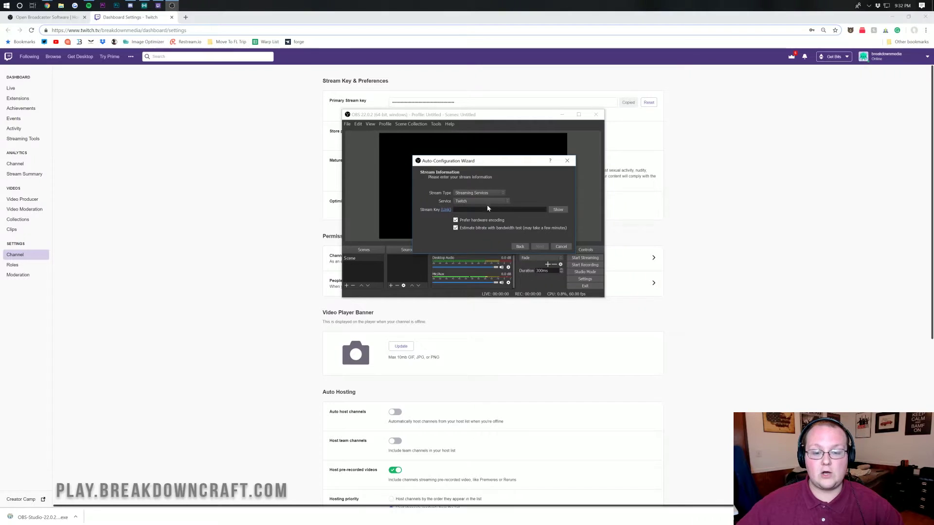
pyautogui.hotkey('ctrl', 'v')
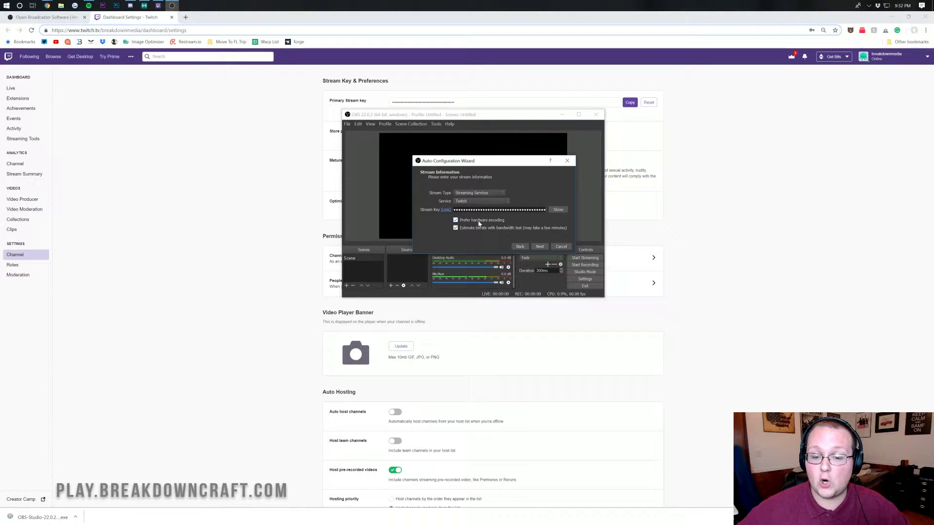
pyautogui.moveTo(479, 223)
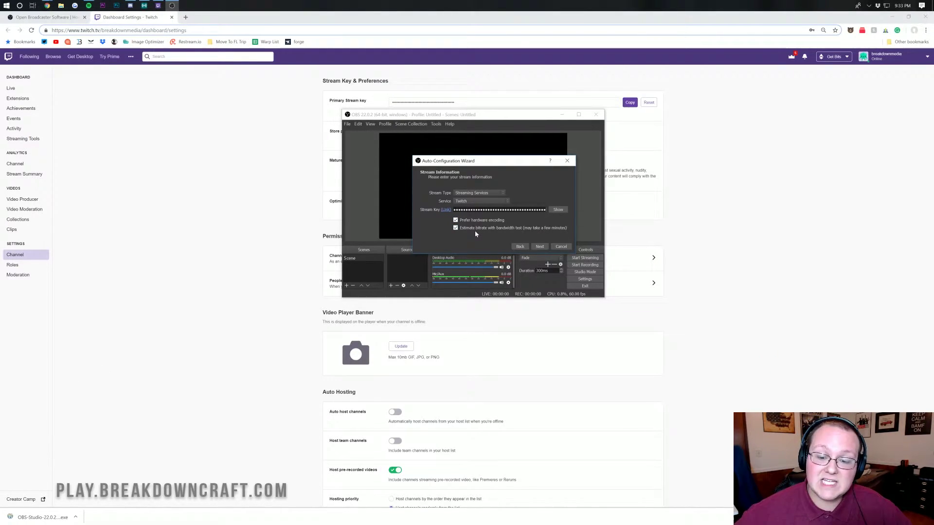
pyautogui.click(535, 247)
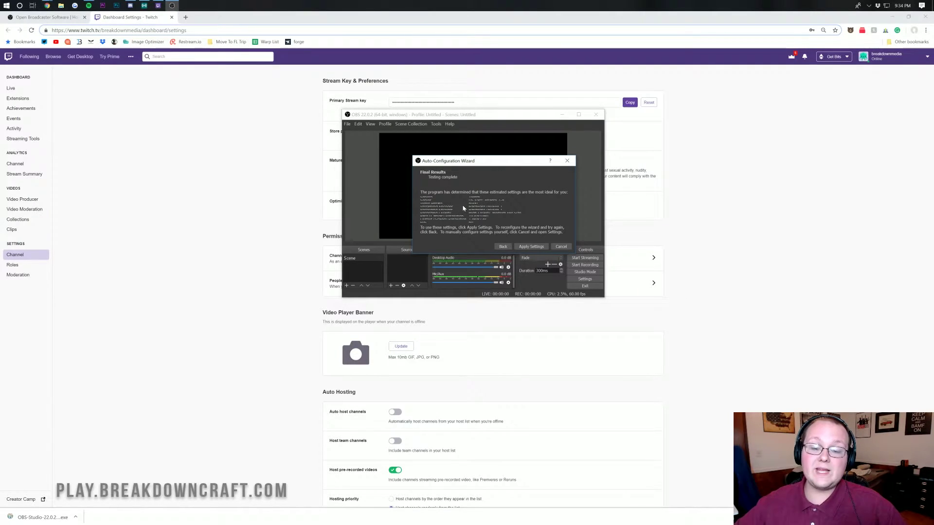
# Review the recommended 6000 Kbps NVENC 1280x720 60 FPS settings and apply them.
pyautogui.moveTo(476, 156); pyautogui.dragTo(478, 118)
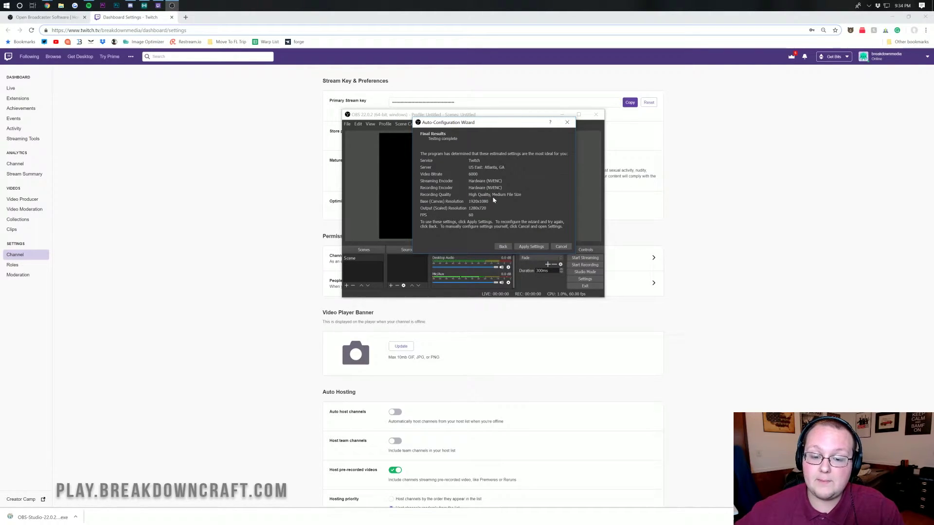
pyautogui.click(521, 247)
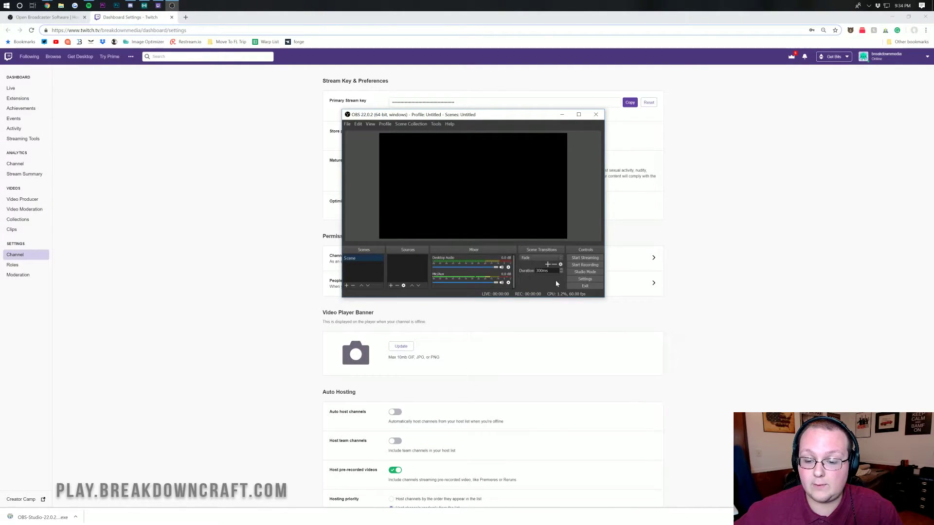
# Review the Twitch stream settings, keep the Output video bitrate at 6000 Kbps, and save.
pyautogui.click(584, 279)
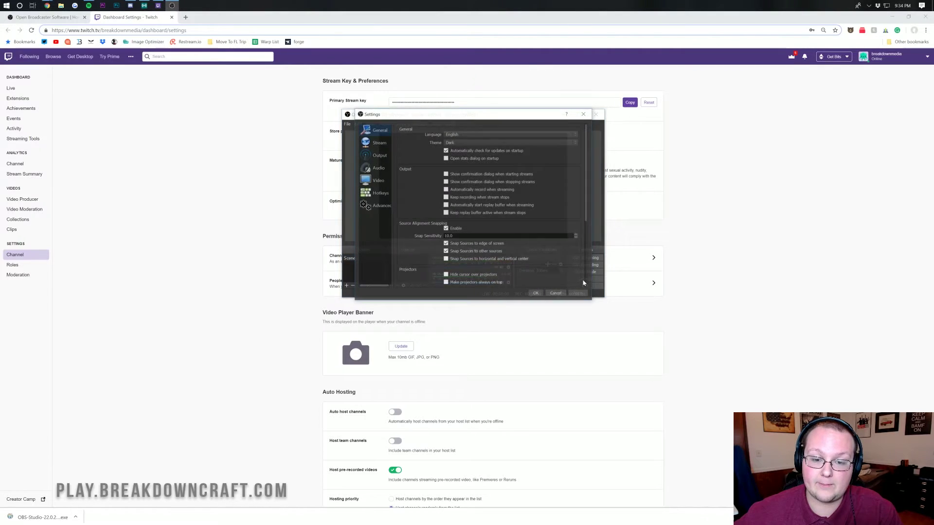
pyautogui.click(375, 142)
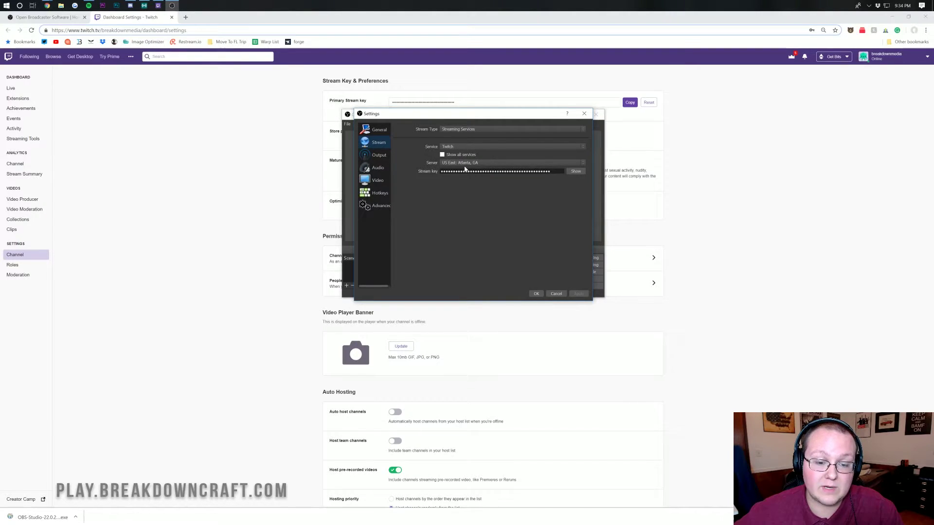
pyautogui.click(372, 155)
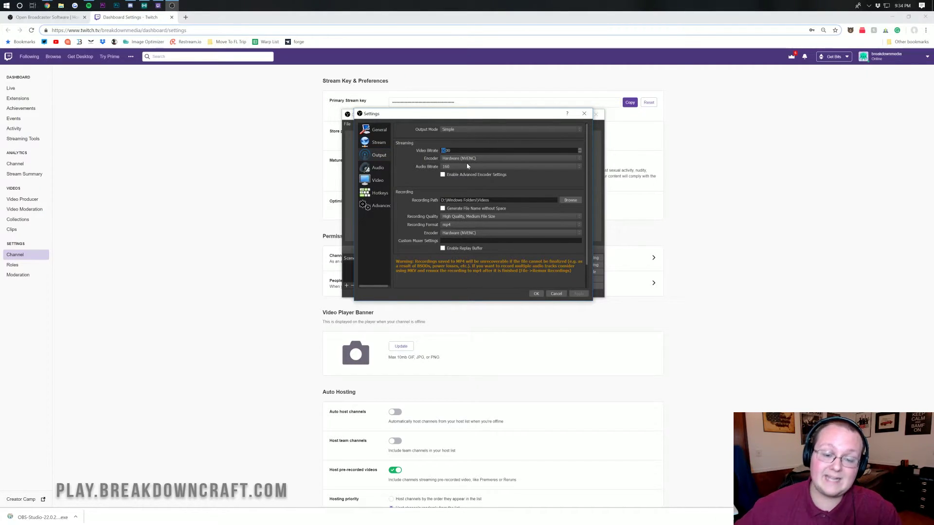
pyautogui.write('6000')
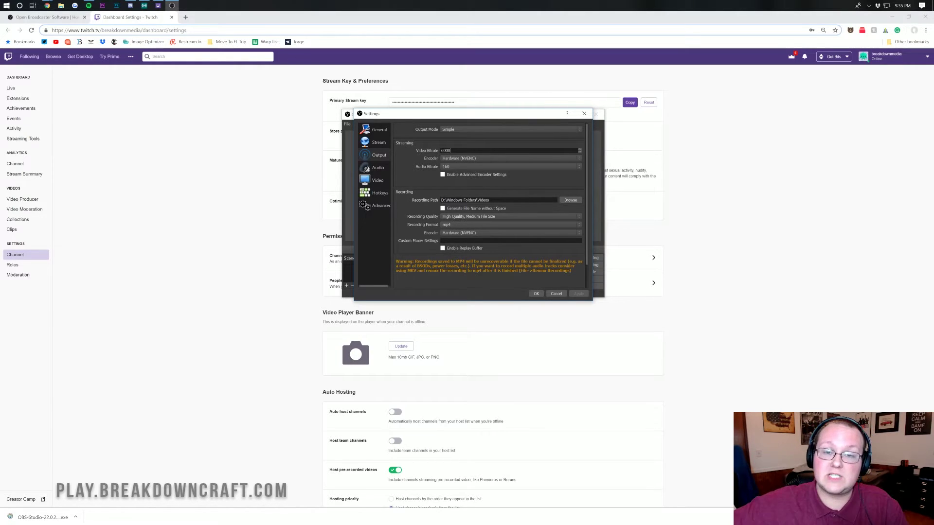
pyautogui.press('BackSpace')
pyautogui.write('1')
pyautogui.press('Down')
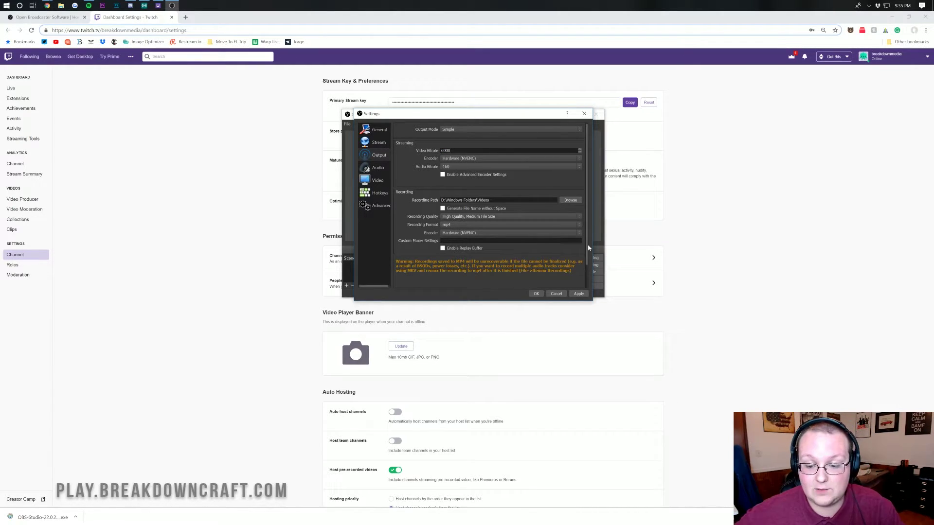
pyautogui.click(536, 295)
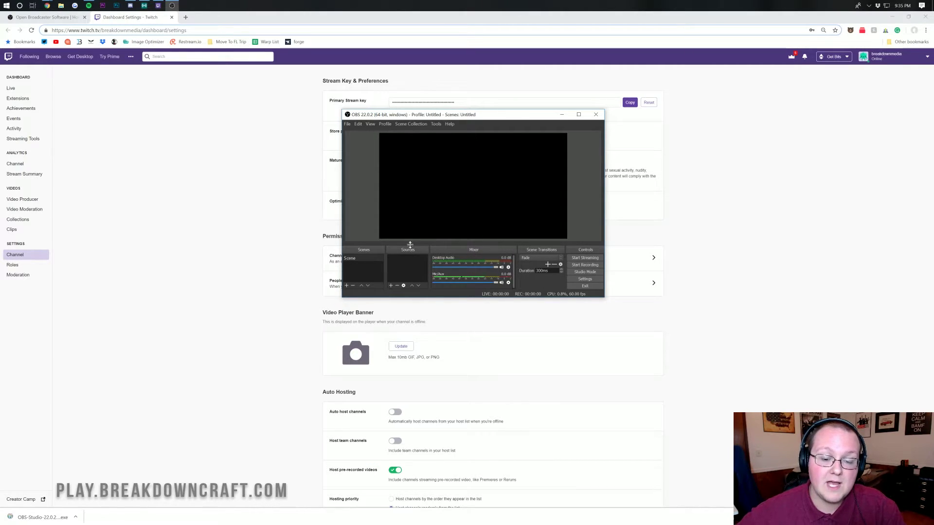
# Launch Minecraft from the desktop Games folder and place OBS beside it.
pyautogui.click(893, 18)
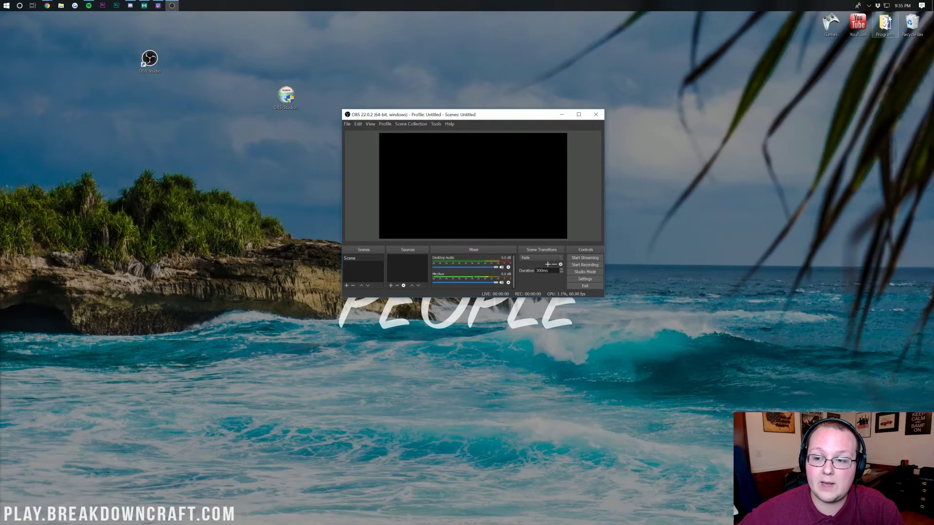
pyautogui.doubleClick(831, 24)
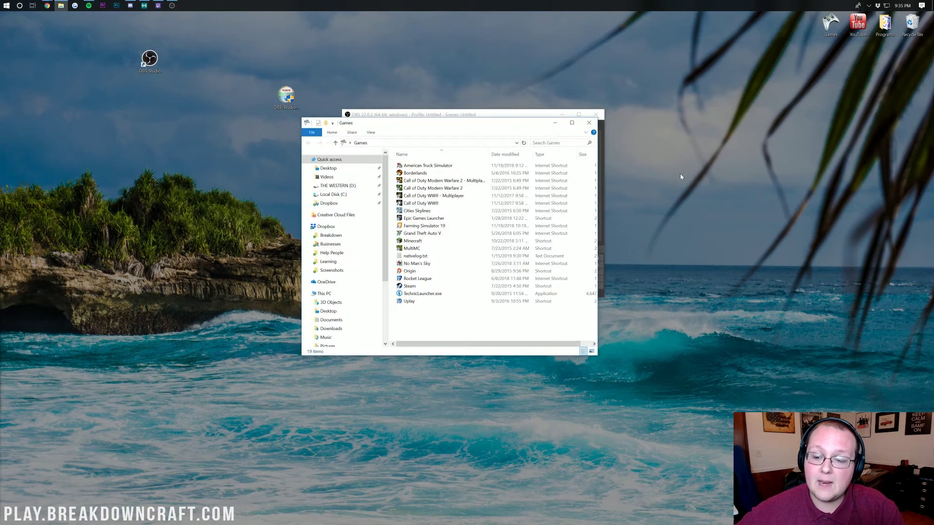
pyautogui.click(415, 241)
pyautogui.doubleClick(414, 241)
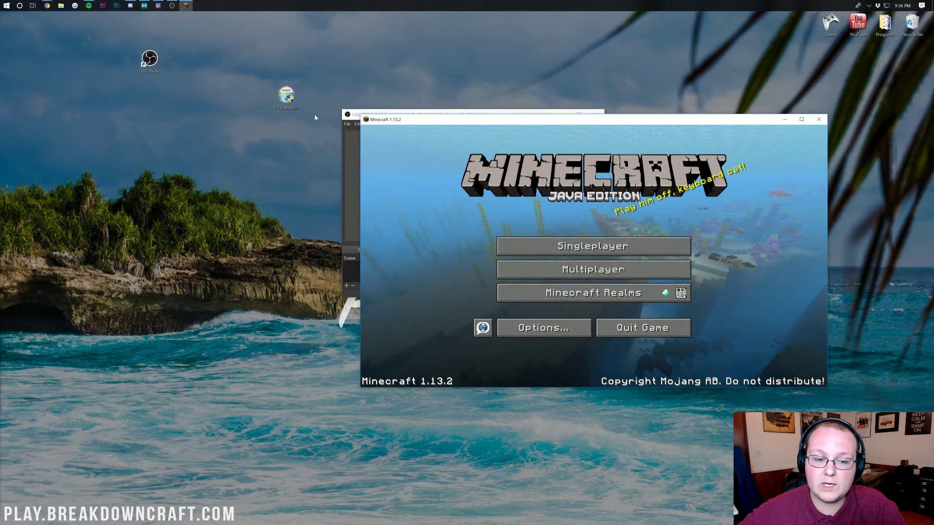
pyautogui.click(347, 116)
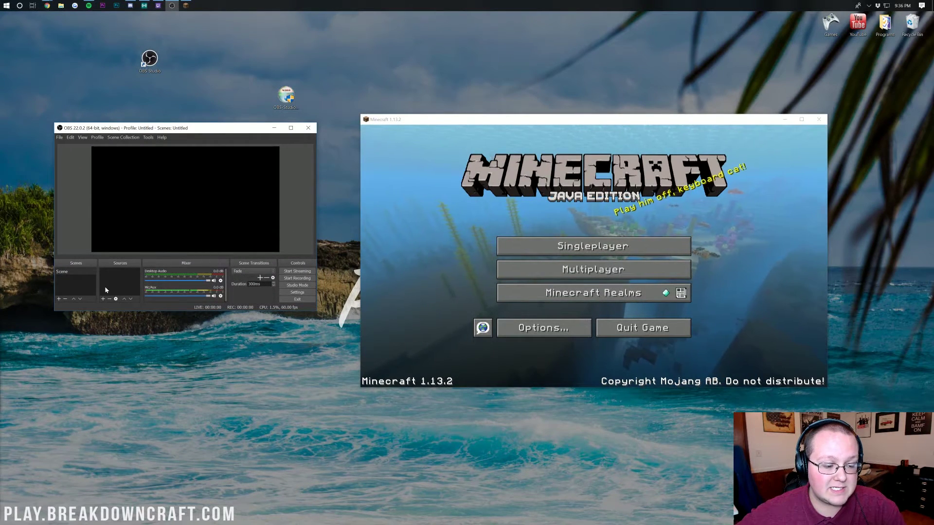
# Add a Game Capture source named 'Minecraft' to the scene.
pyautogui.click(103, 299)
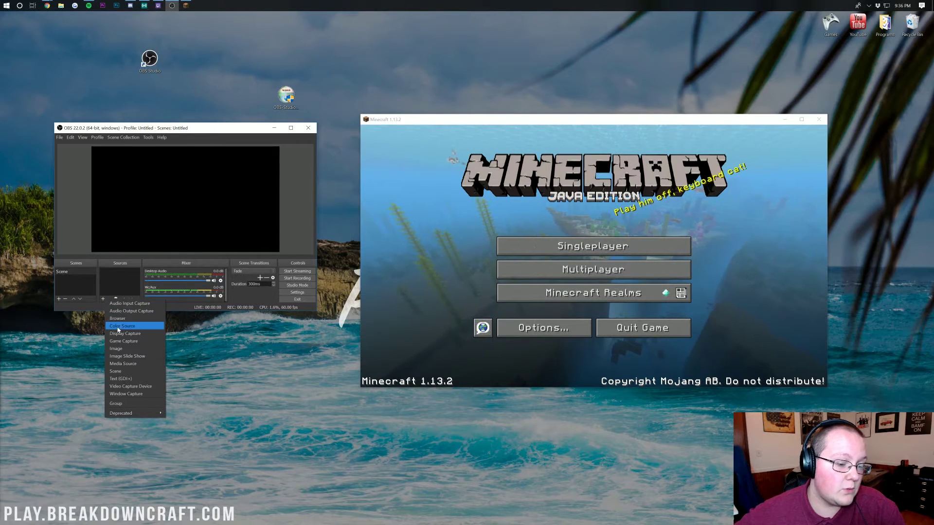
pyautogui.click(118, 343)
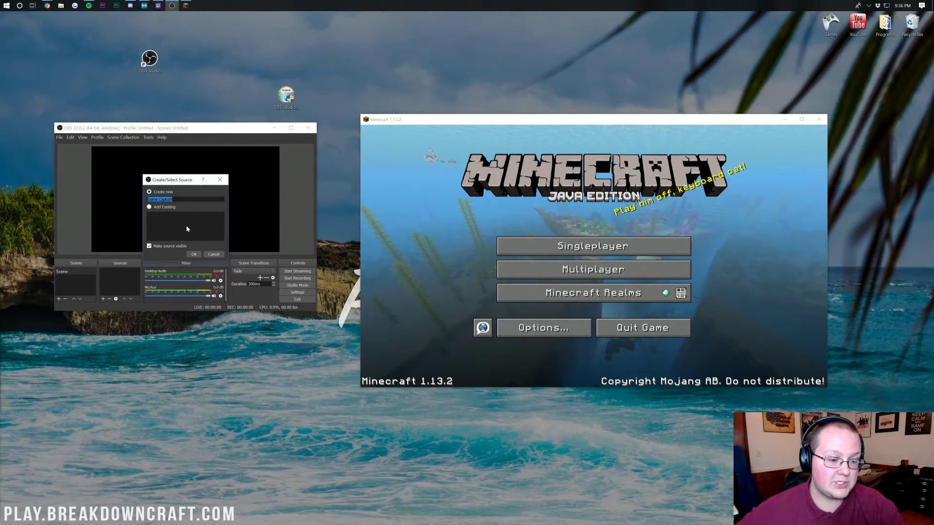
pyautogui.write('Minecraft')
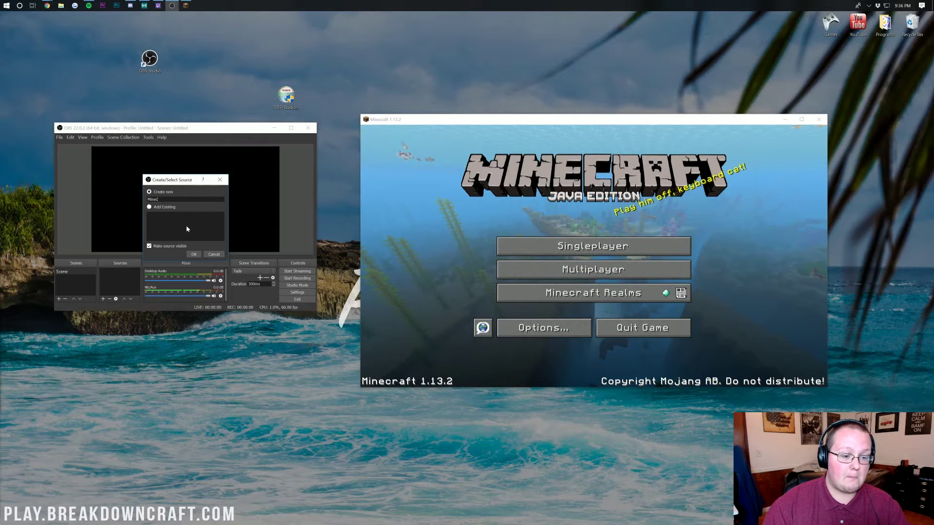
pyautogui.click(193, 253)
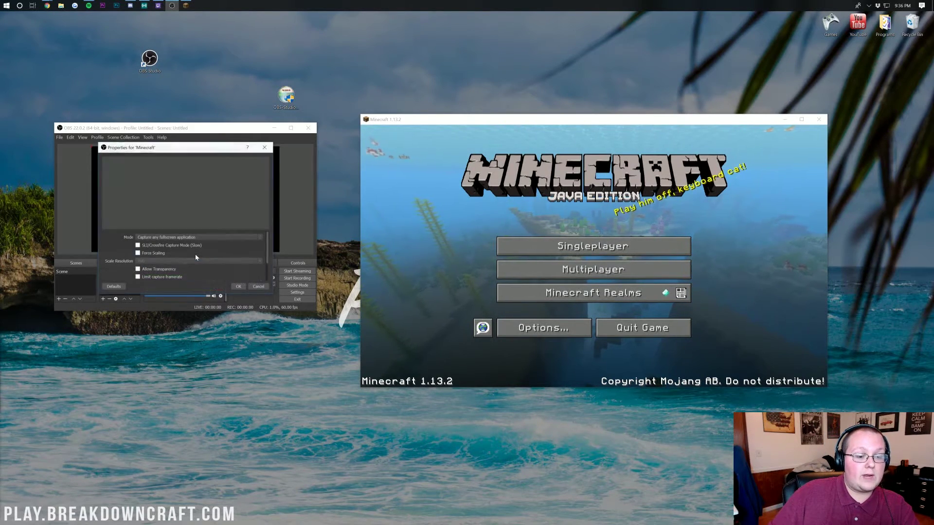
# Set the capture mode to a specific window, the Minecraft 1.13.2 window, and confirm.
pyautogui.click(178, 238)
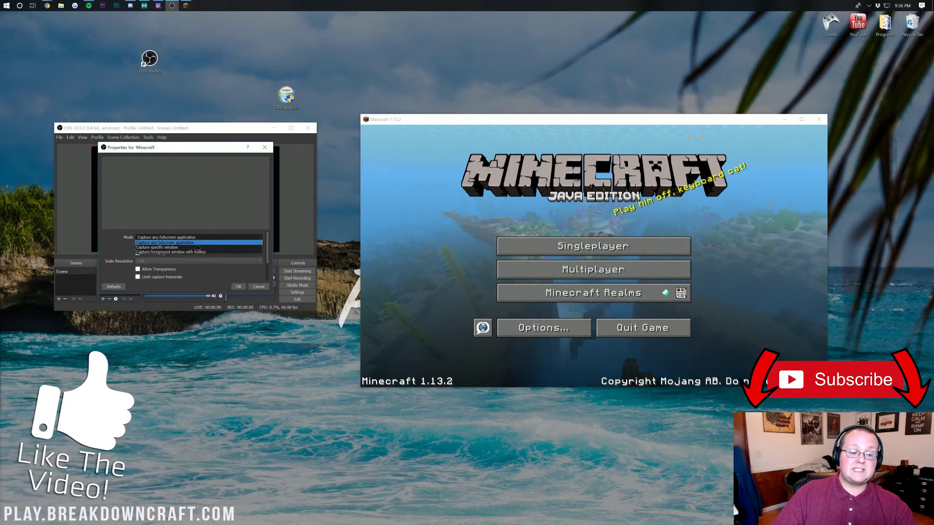
pyautogui.click(197, 243)
pyautogui.click(197, 237)
pyautogui.click(185, 250)
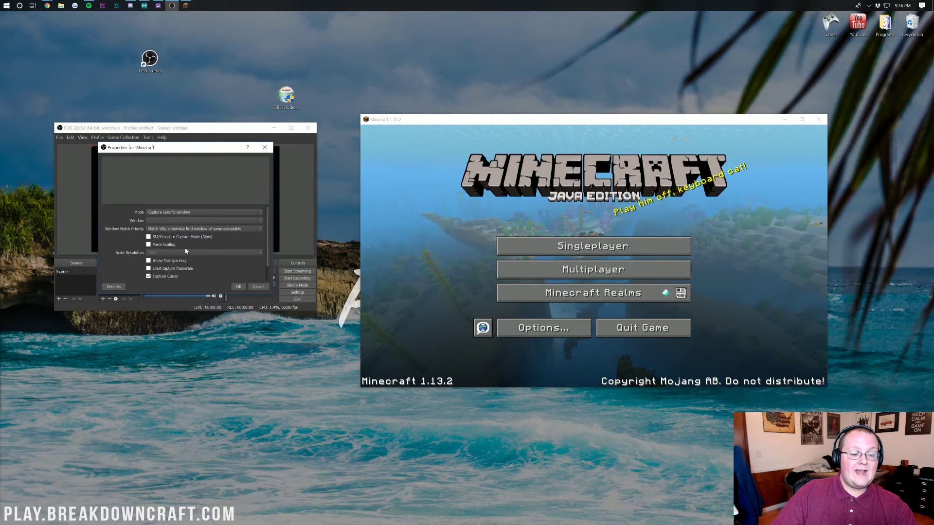
pyautogui.click(164, 221)
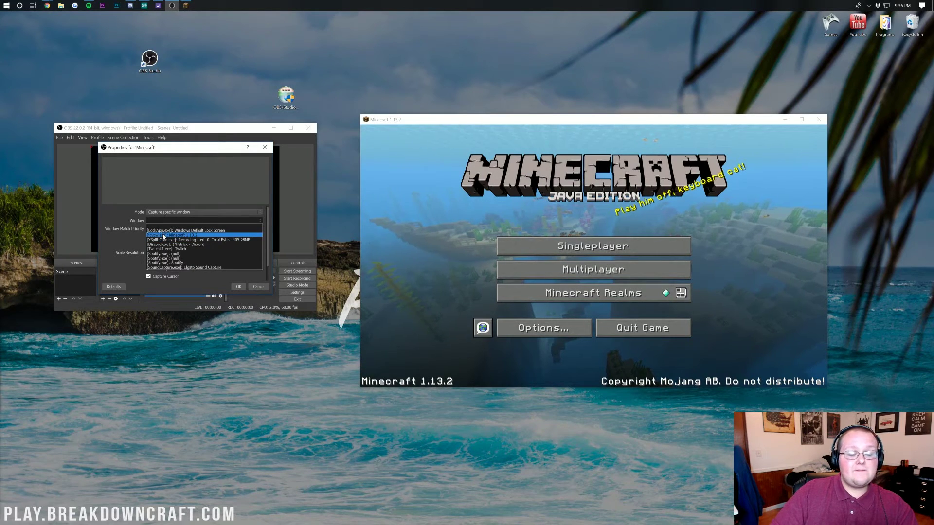
pyautogui.click(188, 235)
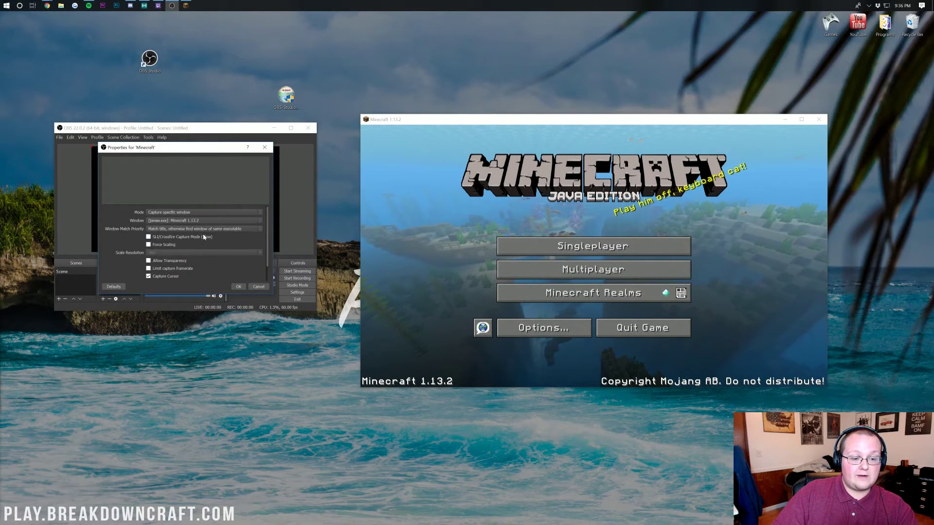
pyautogui.click(234, 287)
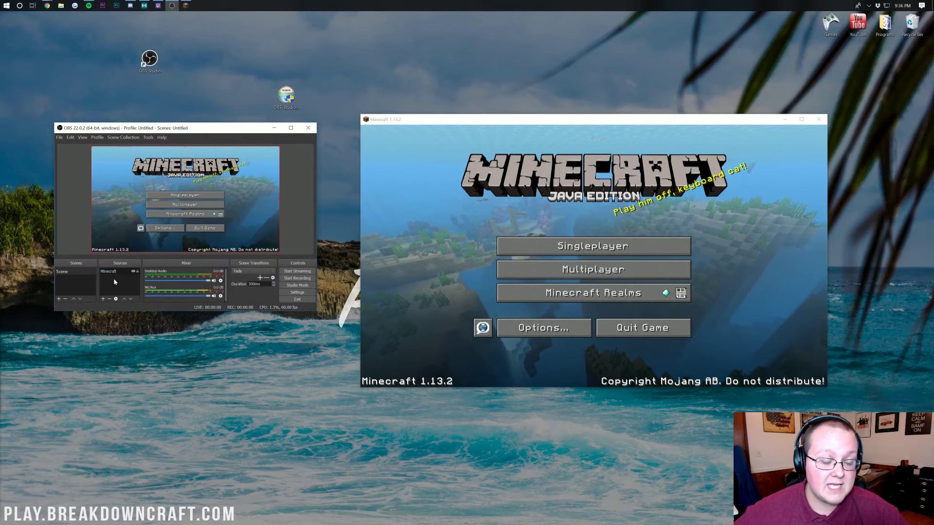
pyautogui.click(103, 299)
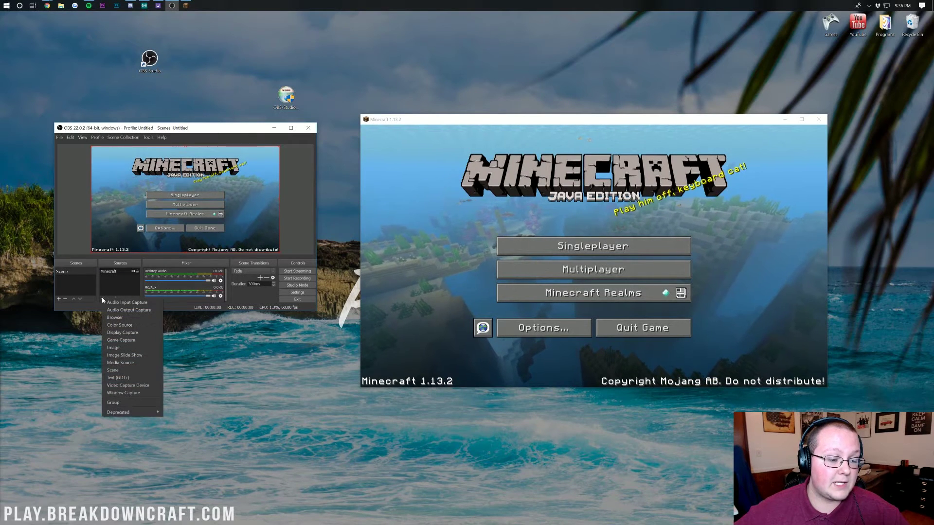
pyautogui.click(121, 385)
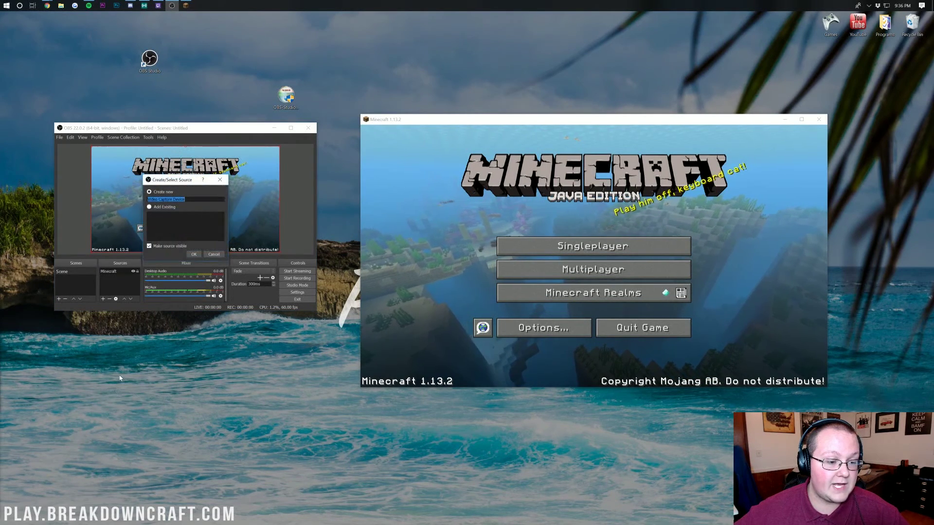
pyautogui.click(197, 254)
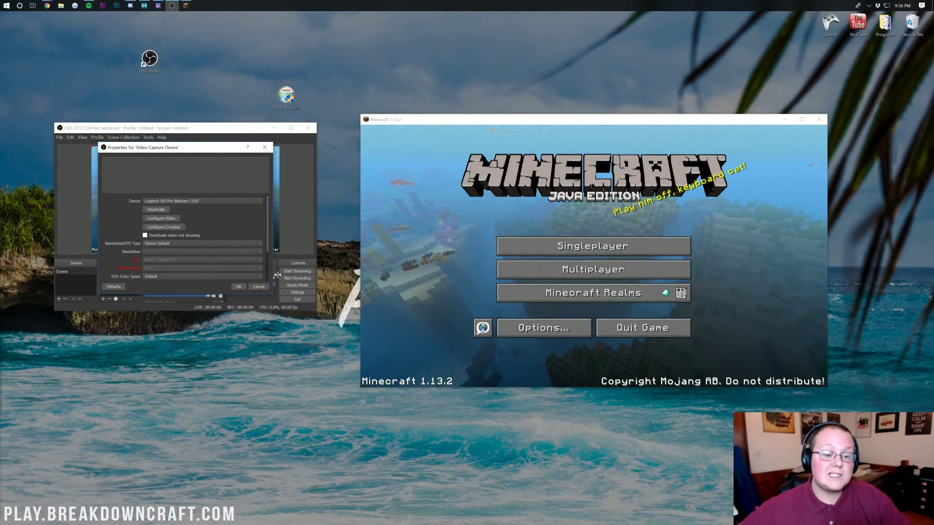
pyautogui.click(264, 148)
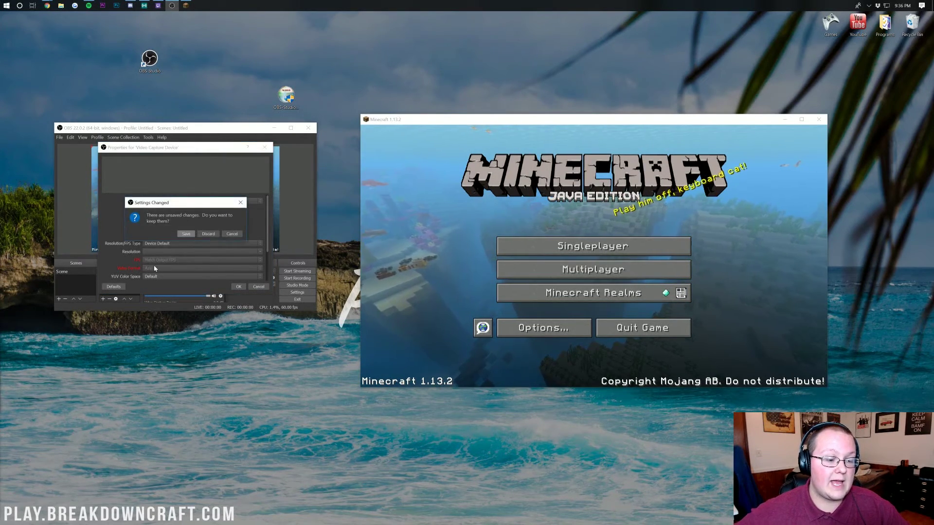
pyautogui.click(206, 235)
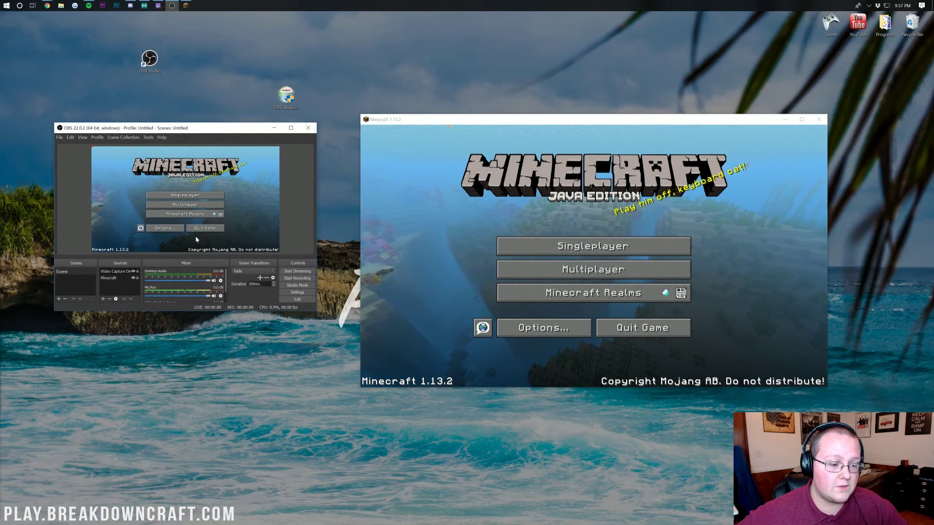
pyautogui.click(110, 300)
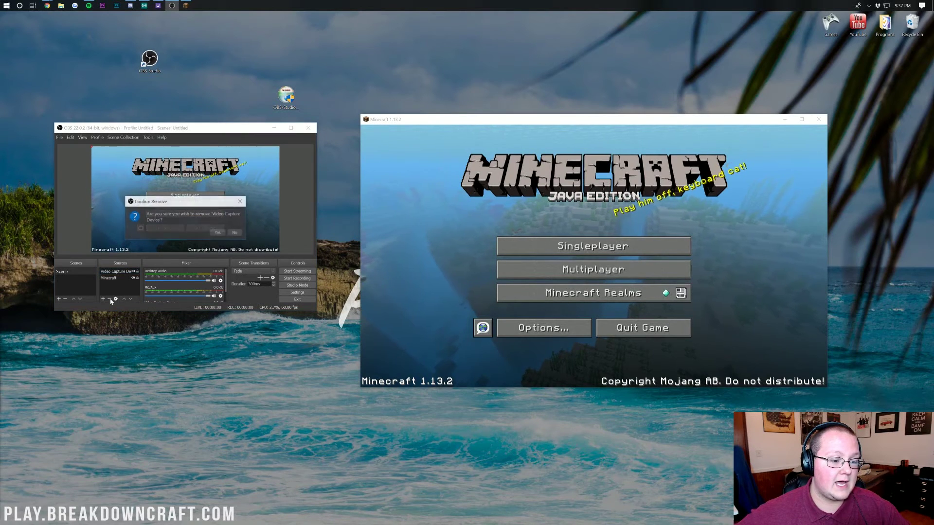
pyautogui.click(217, 233)
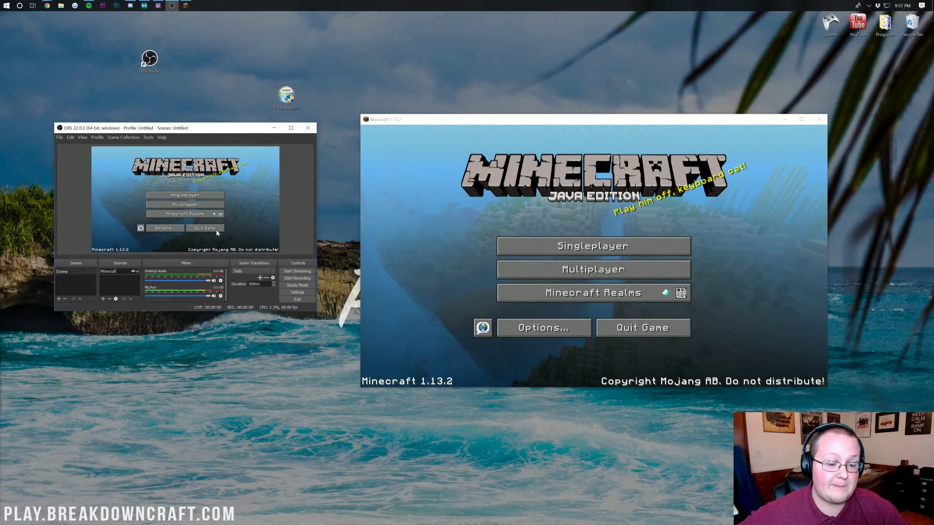
# Start streaming in OBS and view the Twitch Live Dashboard in the browser.
pyautogui.click(292, 272)
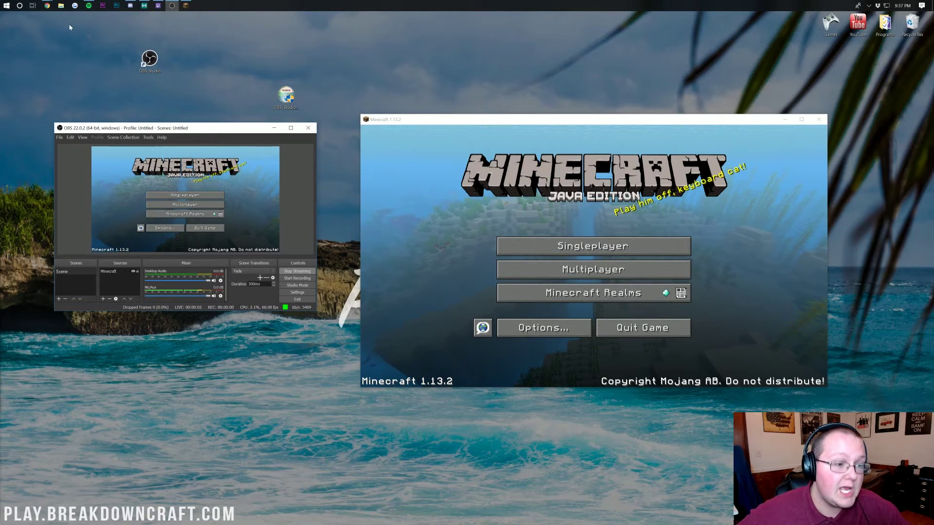
pyautogui.moveTo(47, 7)
pyautogui.click(83, 34)
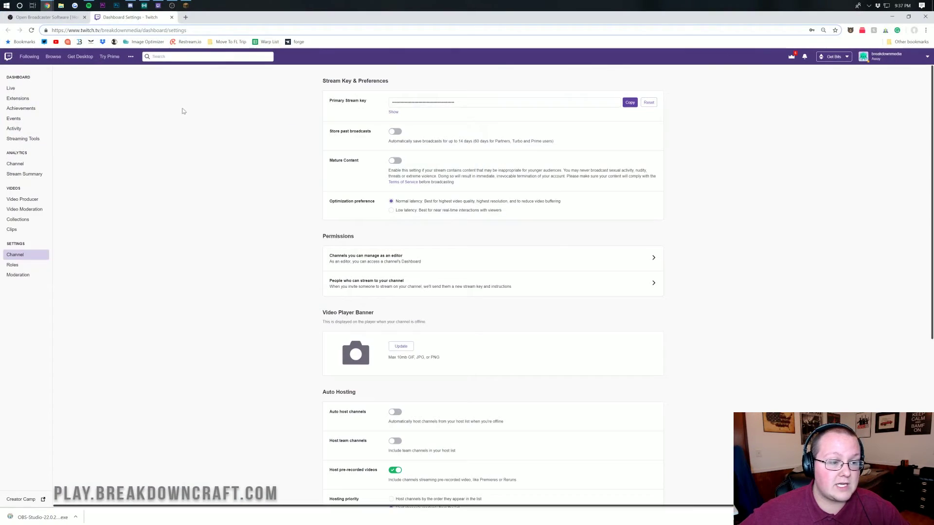
pyautogui.click(11, 89)
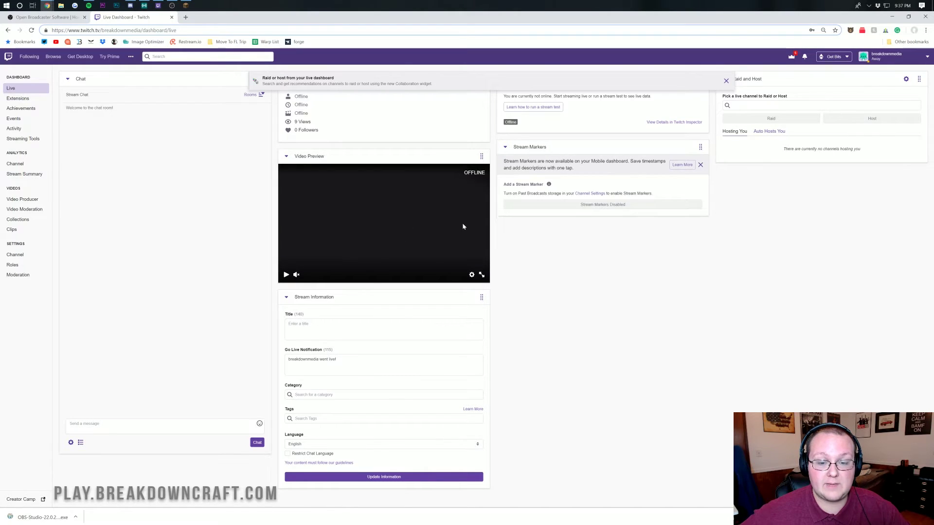
# Move the Minecraft window off the preview and join the multiplayer server.
pyautogui.click(185, 6)
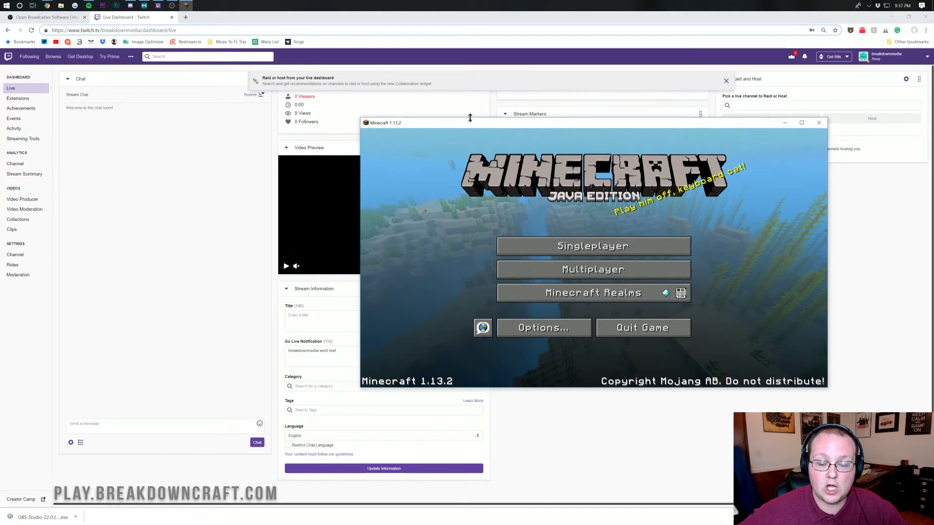
pyautogui.moveTo(471, 121); pyautogui.dragTo(567, 118)
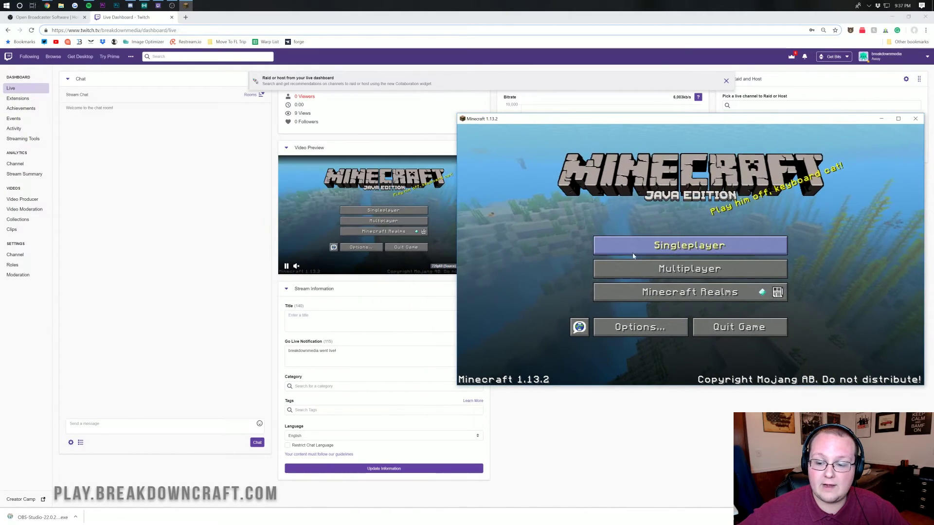
pyautogui.click(643, 274)
pyautogui.doubleClick(636, 178)
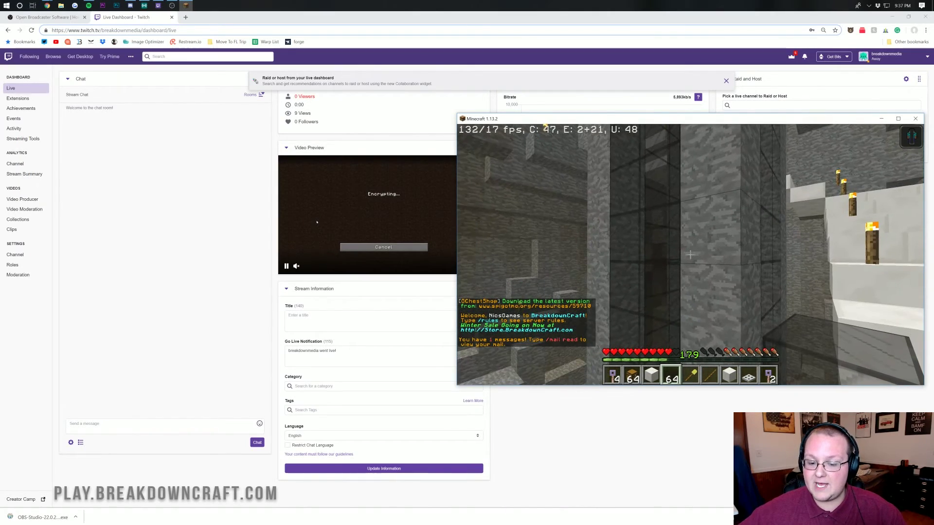
# Teleport to spawn with /spawn and check the Twitch dashboard's live preview.
pyautogui.write('/spawn')
pyautogui.press('Return')
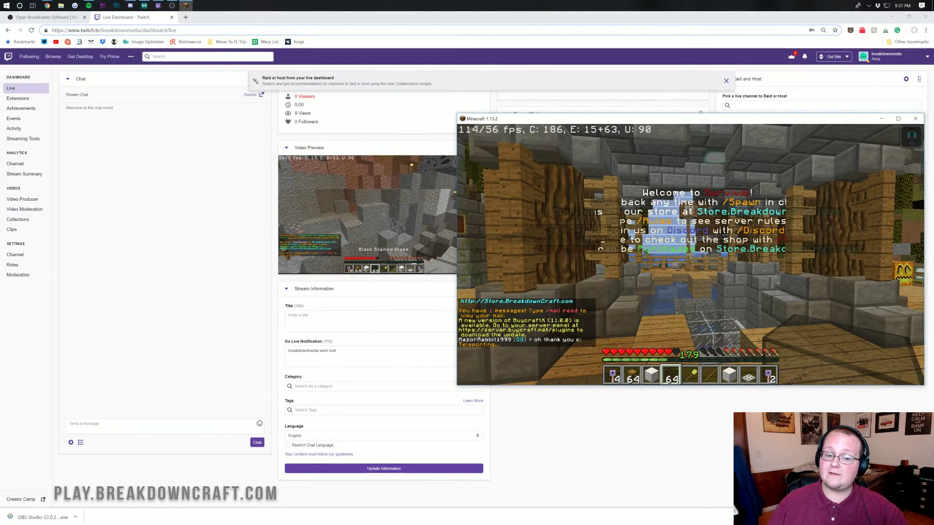
pyautogui.click(369, 219)
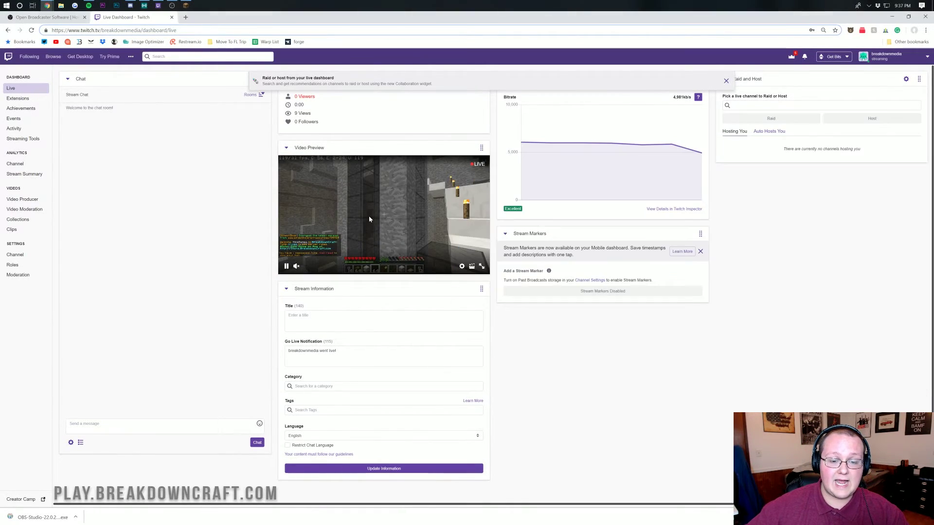
# Walk forward in Minecraft toward the welcome text.
pyautogui.click(185, 5)
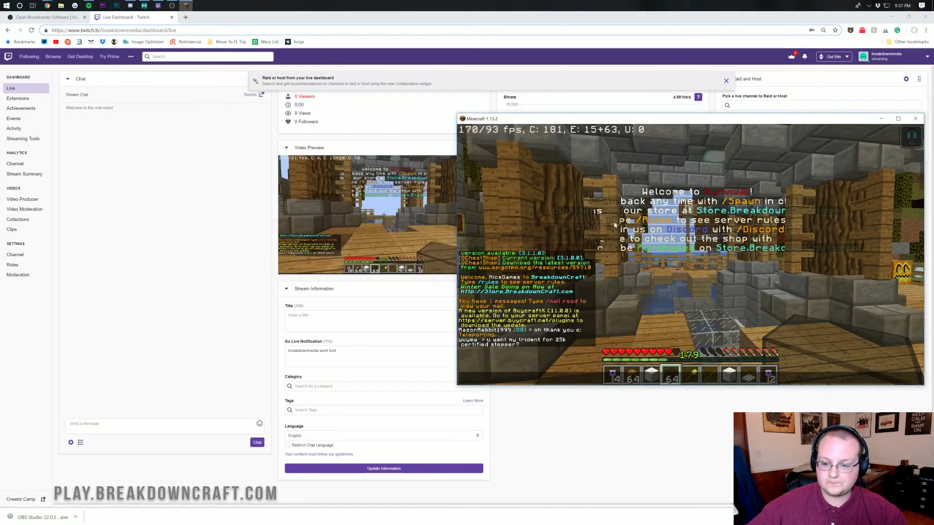
pyautogui.press('w')
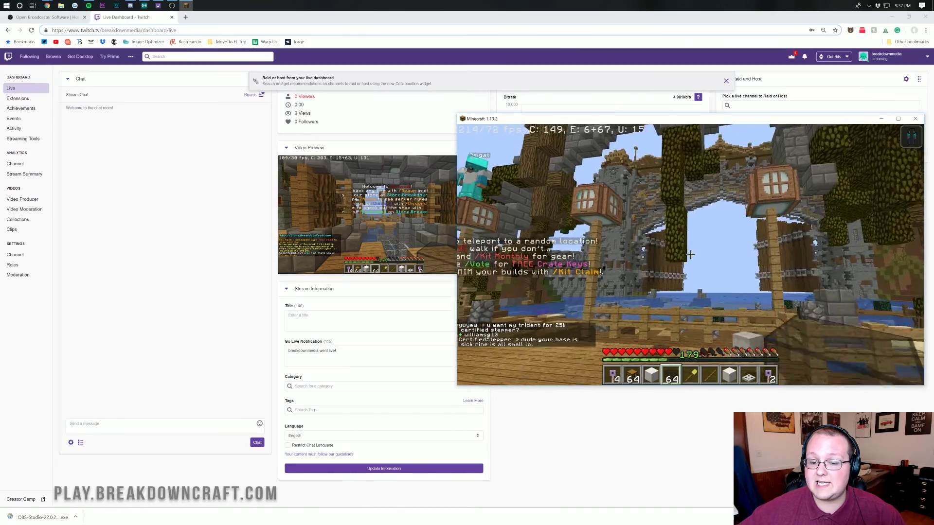
pyautogui.press('w')
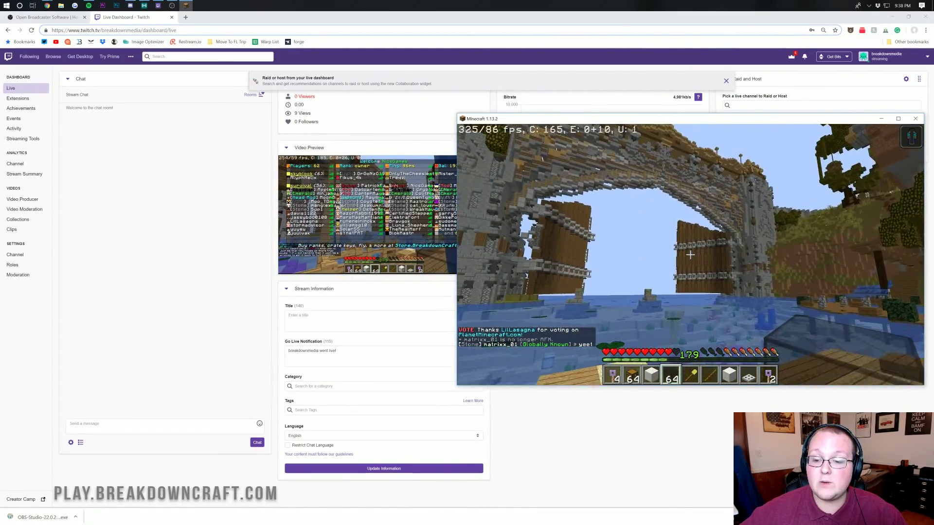
# Open Minecraft chat, stop the OBS stream, then return to the Twitch dashboard and Minecraft.
pyautogui.press('t')
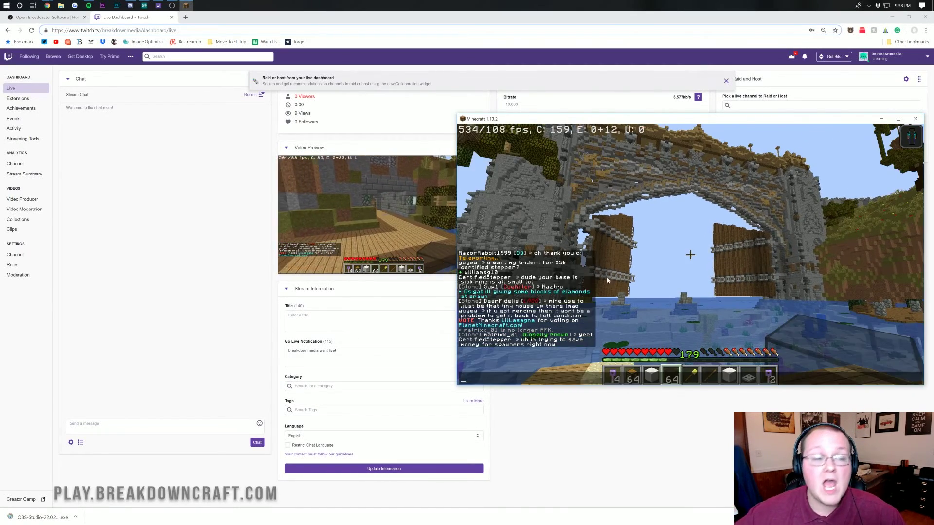
pyautogui.click(172, 6)
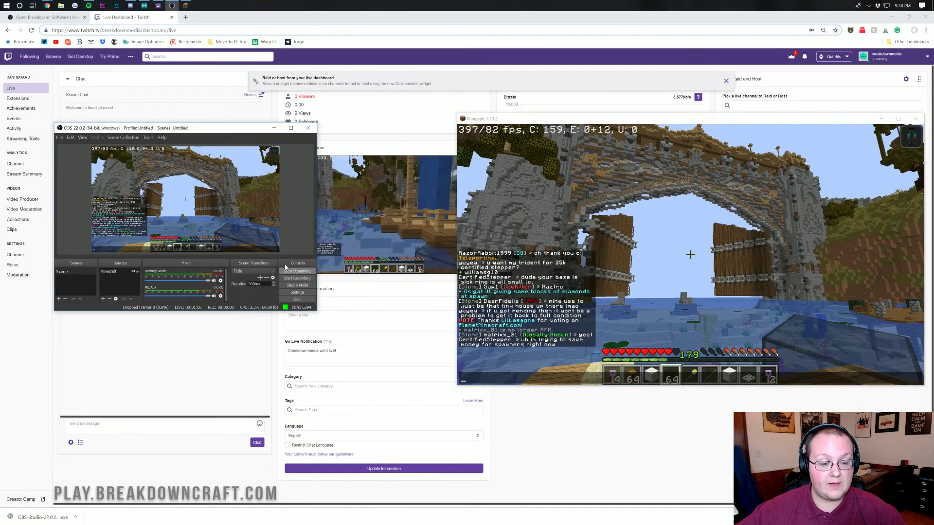
pyautogui.click(291, 271)
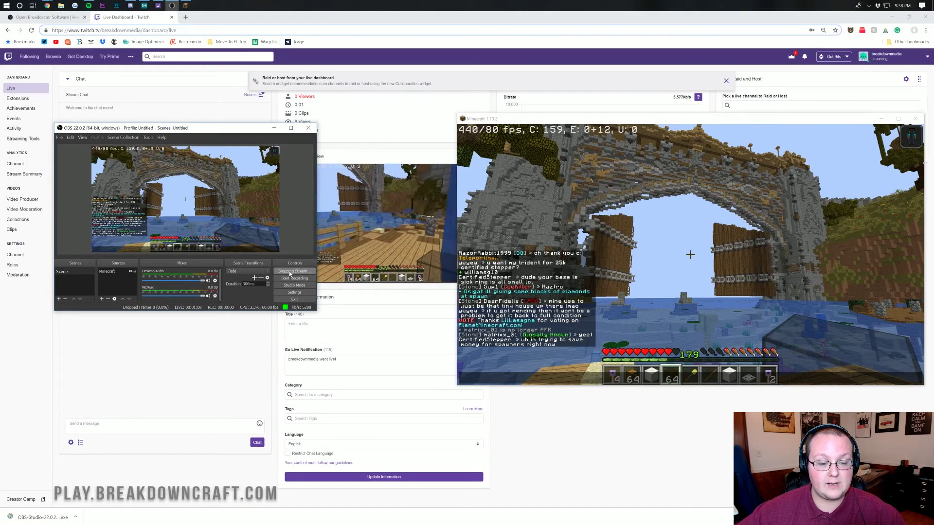
pyautogui.click(386, 317)
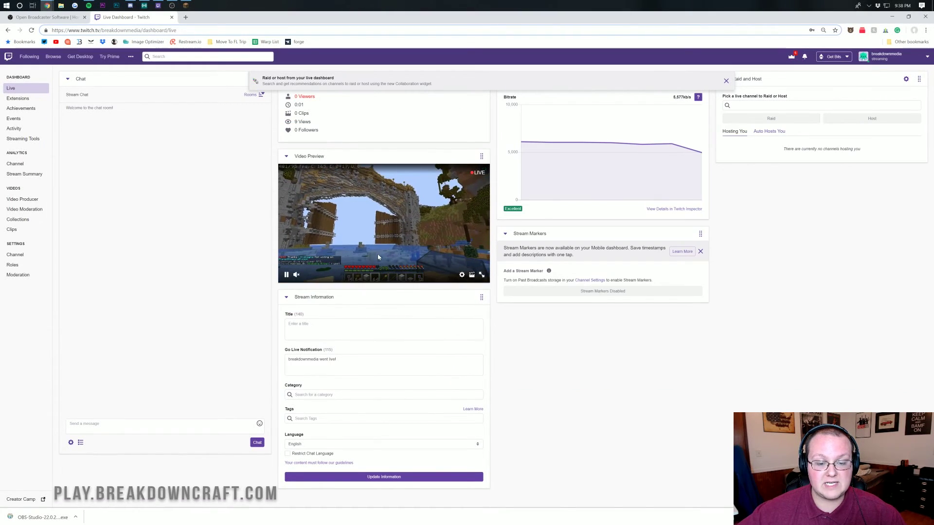
pyautogui.click(186, 5)
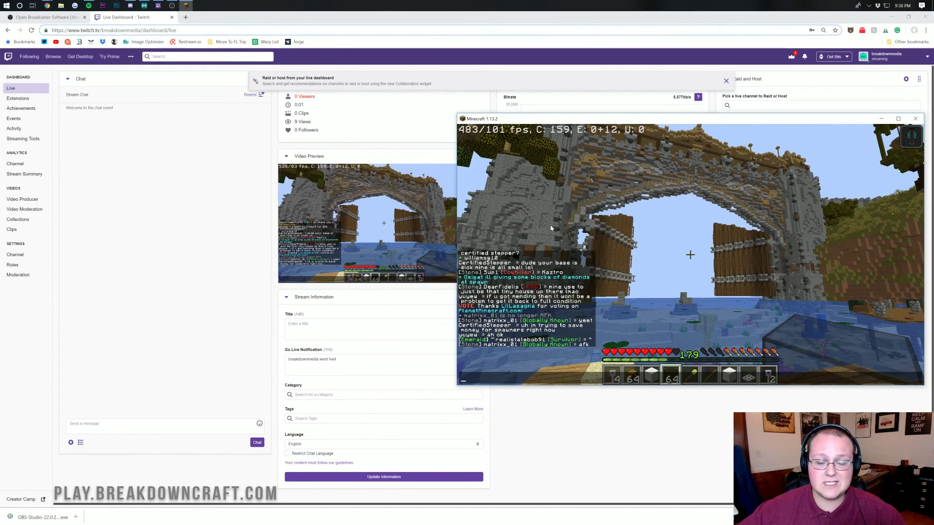